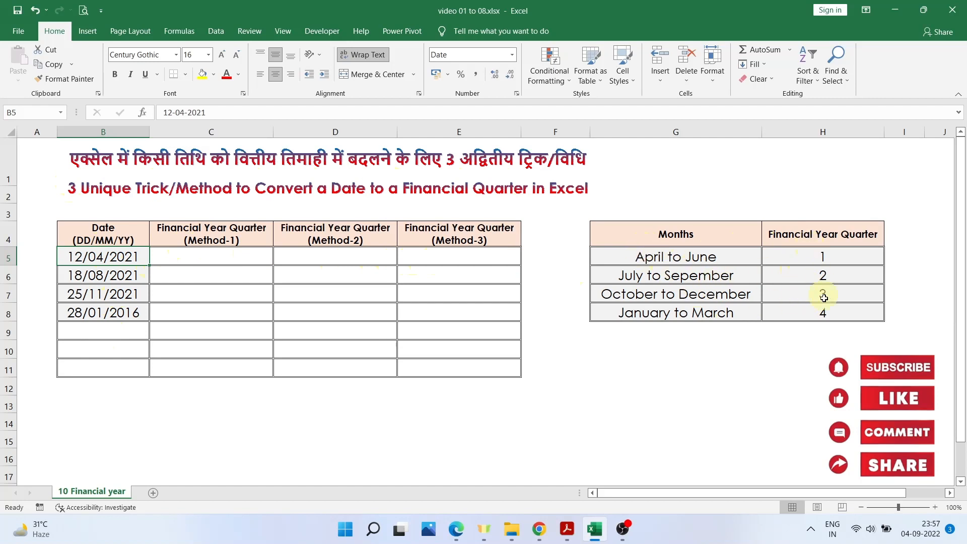
# Start a formula in C5 with an IF function whose logical test is ISBLANK(B5).
pyautogui.click(239, 264)
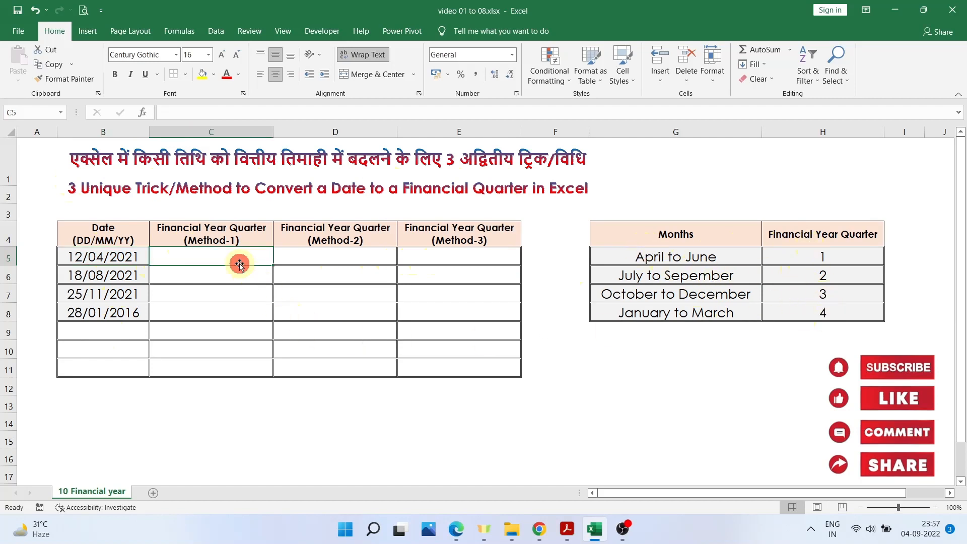
pyautogui.write('=IF')
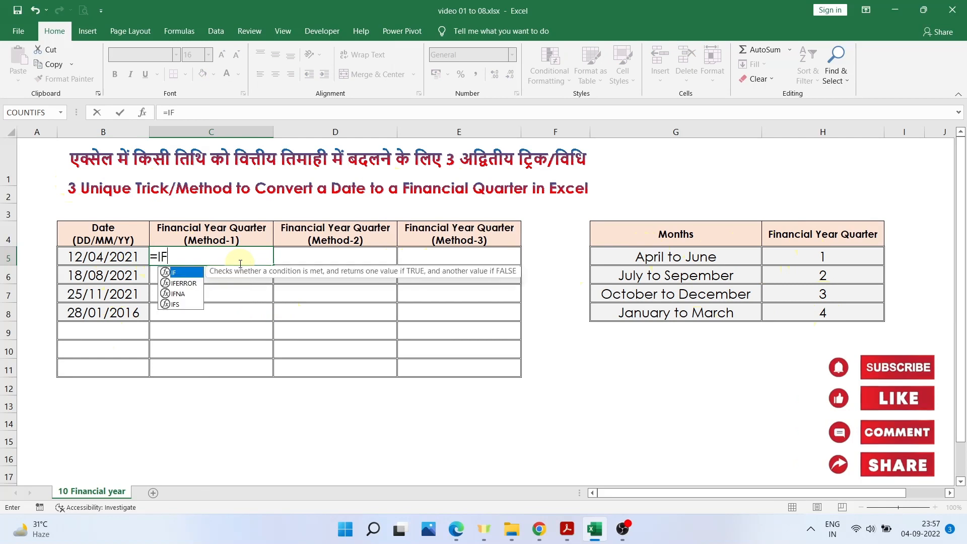
pyautogui.write('(IS')
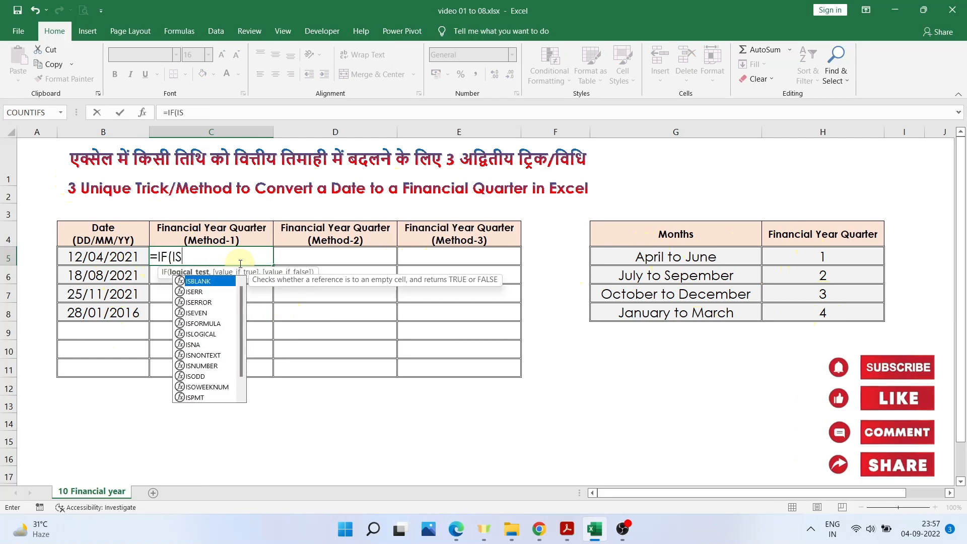
pyautogui.press('Tab')
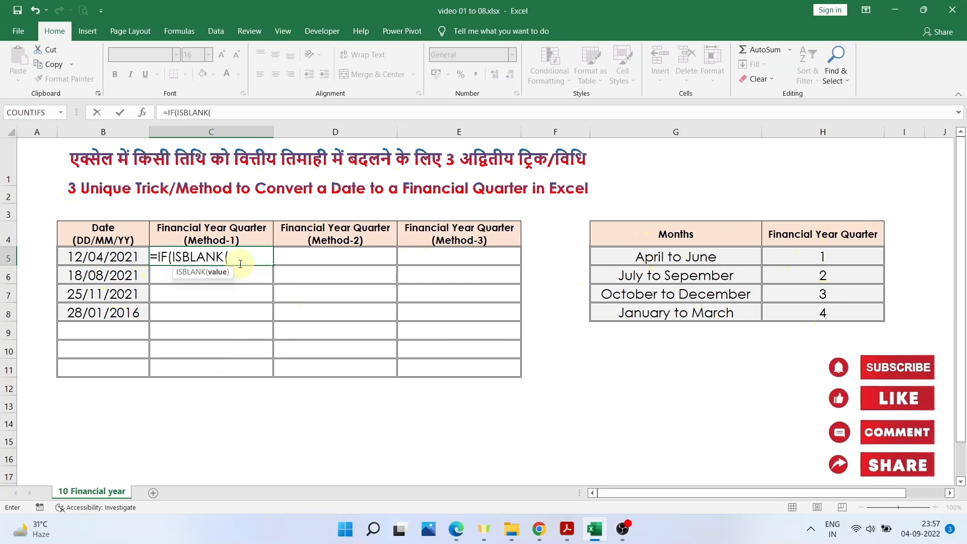
pyautogui.click(129, 256)
pyautogui.write(')')
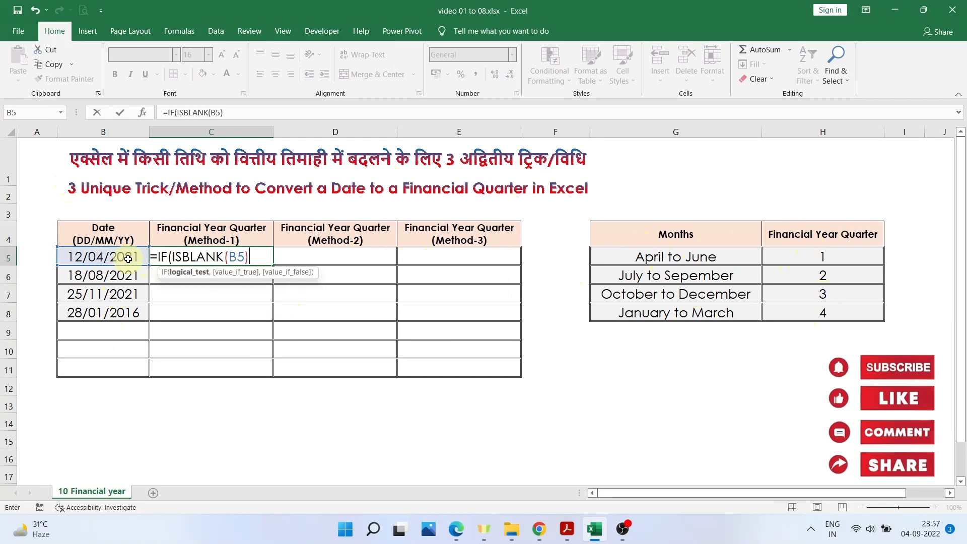
pyautogui.write(',')
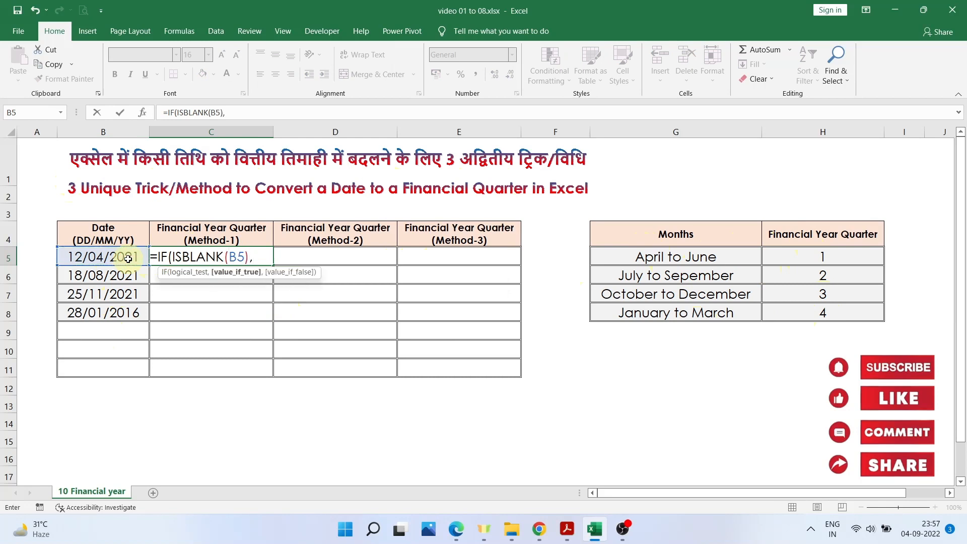
# Continue the C5 formula with "" as the value if true and CEILING(MONTH(B5)/3,1) as the start of the value if false.
pyautogui.write('"",CE')
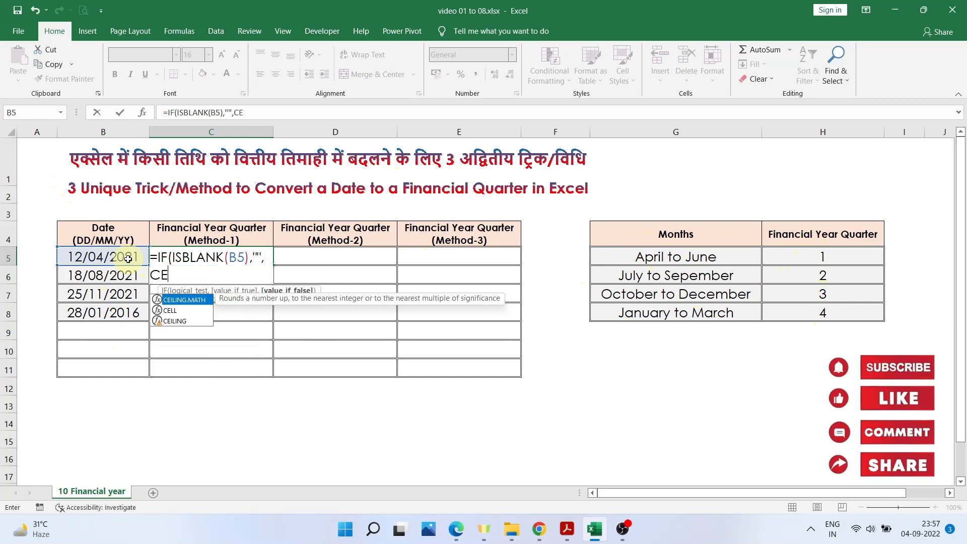
pyautogui.write('ILING')
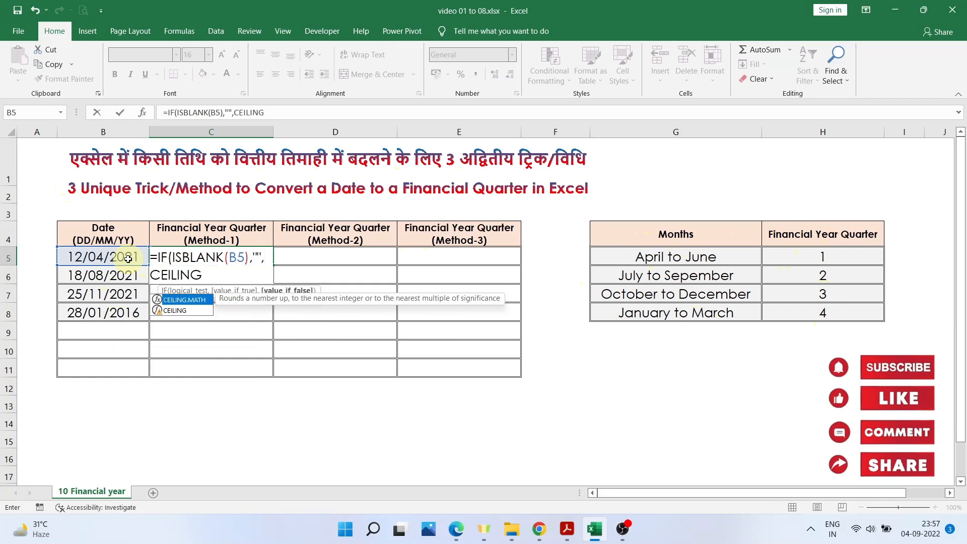
pyautogui.write('(')
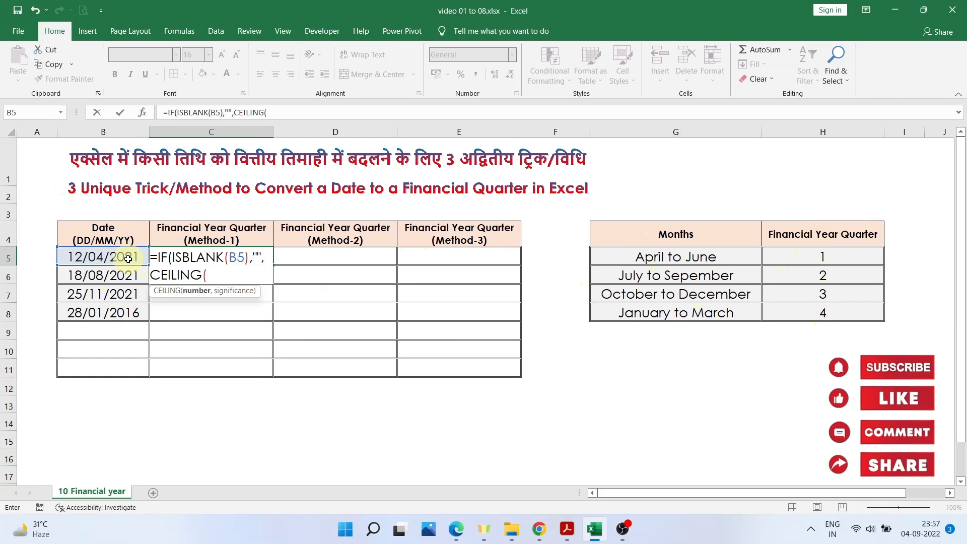
pyautogui.write('MONTH')
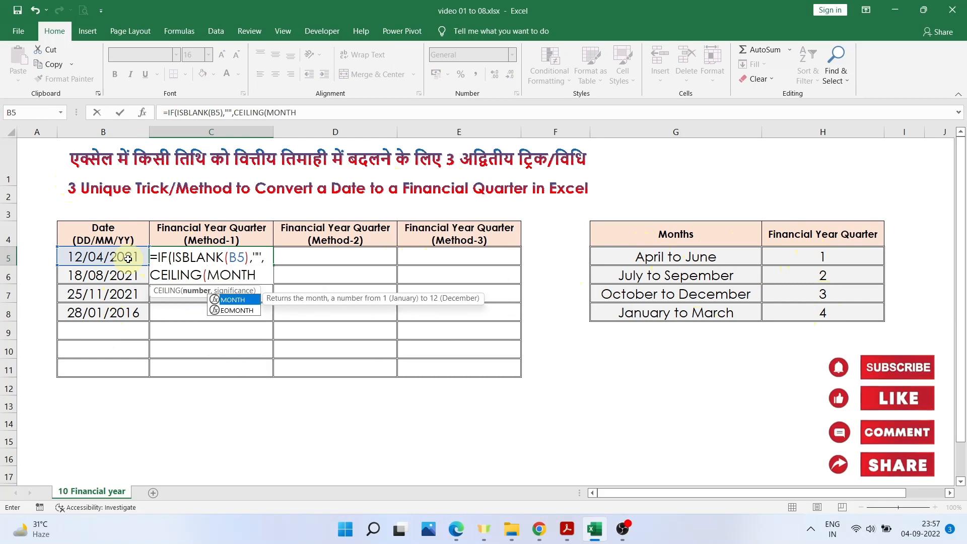
pyautogui.write('(')
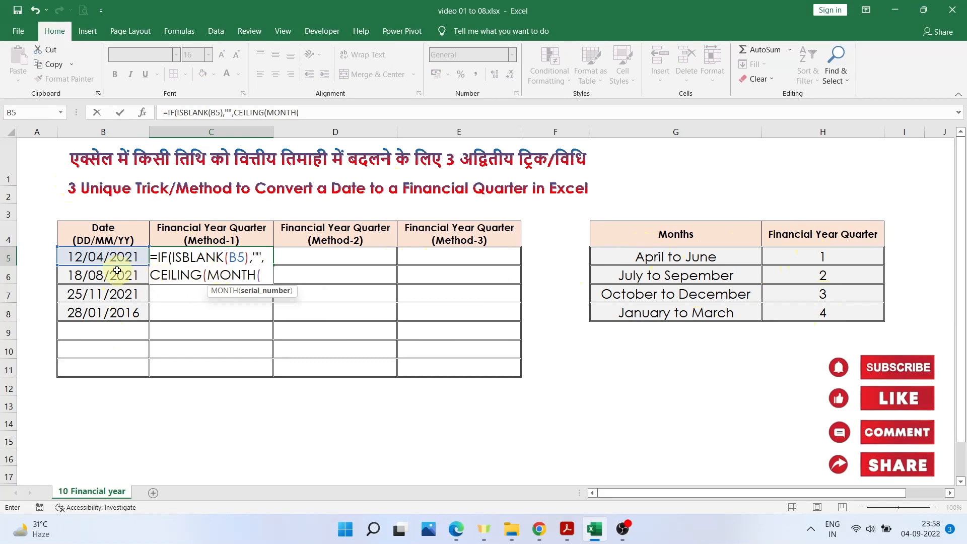
pyautogui.click(116, 257)
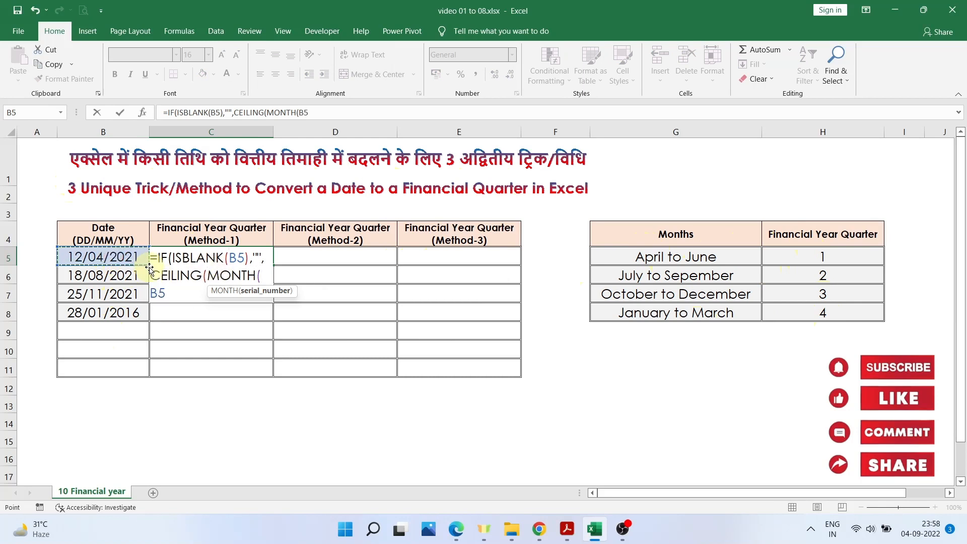
pyautogui.write(')')
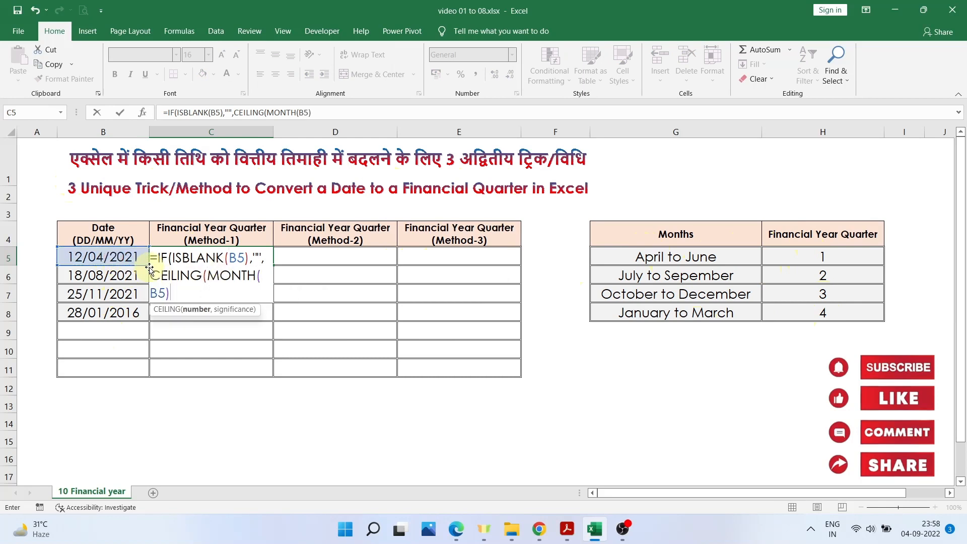
pyautogui.write('/3,')
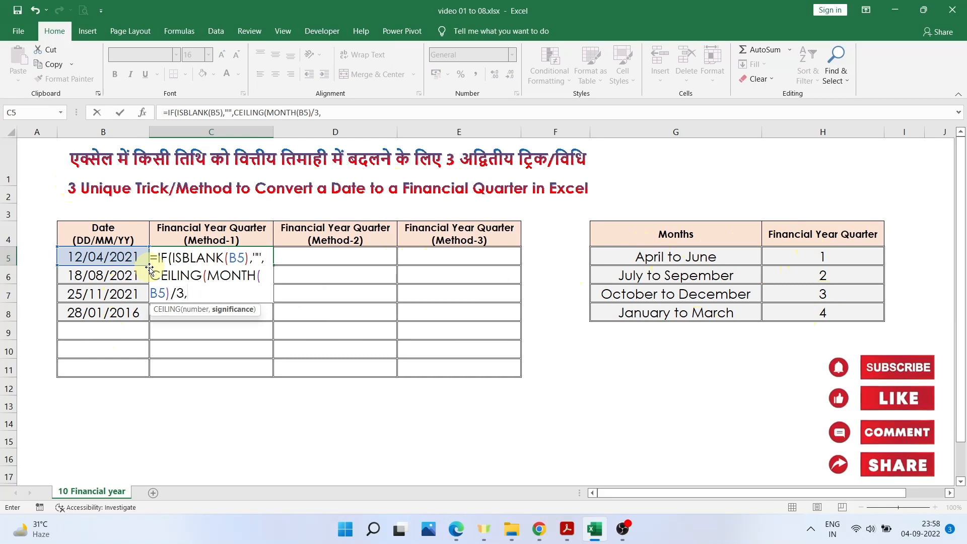
pyautogui.write('1)')
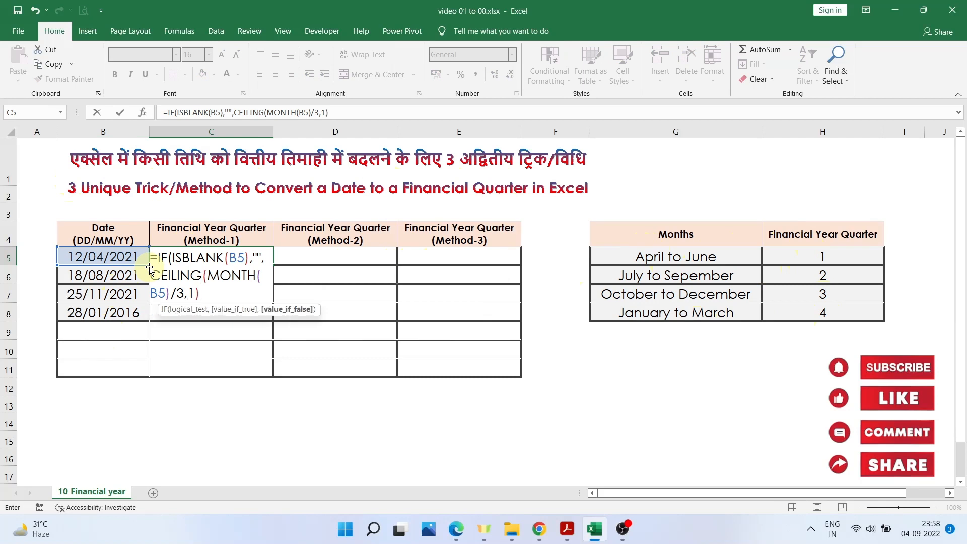
# Complete the C5 formula by adding +IF(MONTH(B5)<=3,3,-1) to the CEILING part, close the outer IF and enter it.
pyautogui.write('+IF')
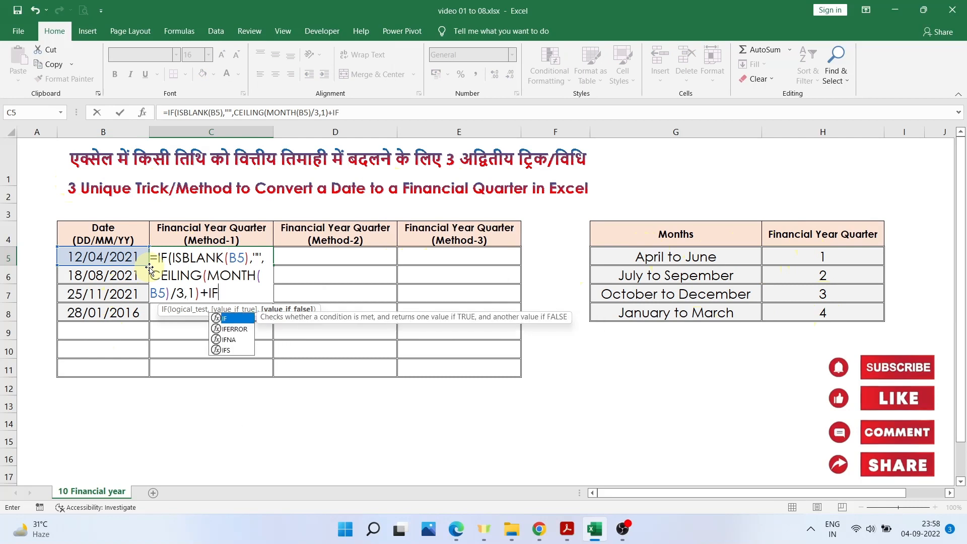
pyautogui.write('(MONTH')
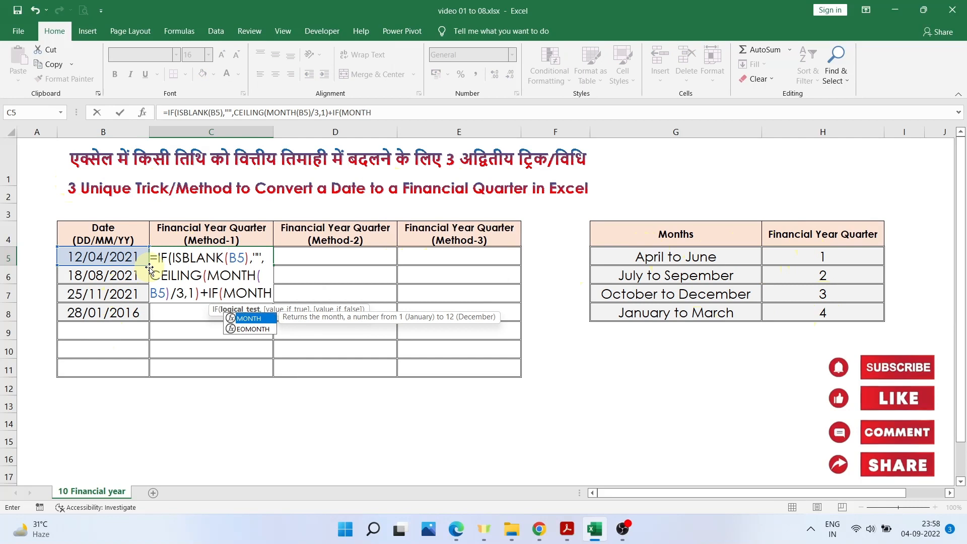
pyautogui.write('(')
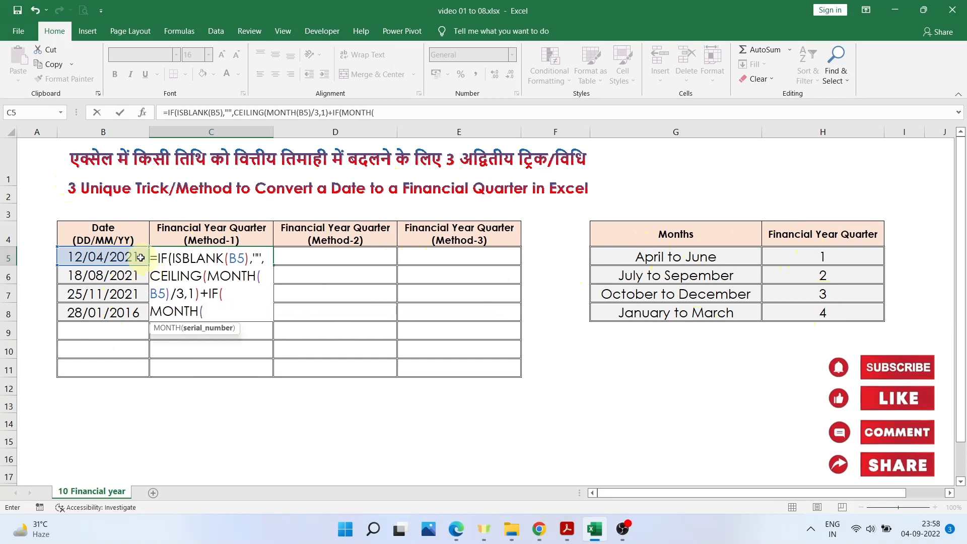
pyautogui.click(138, 256)
pyautogui.write(')')
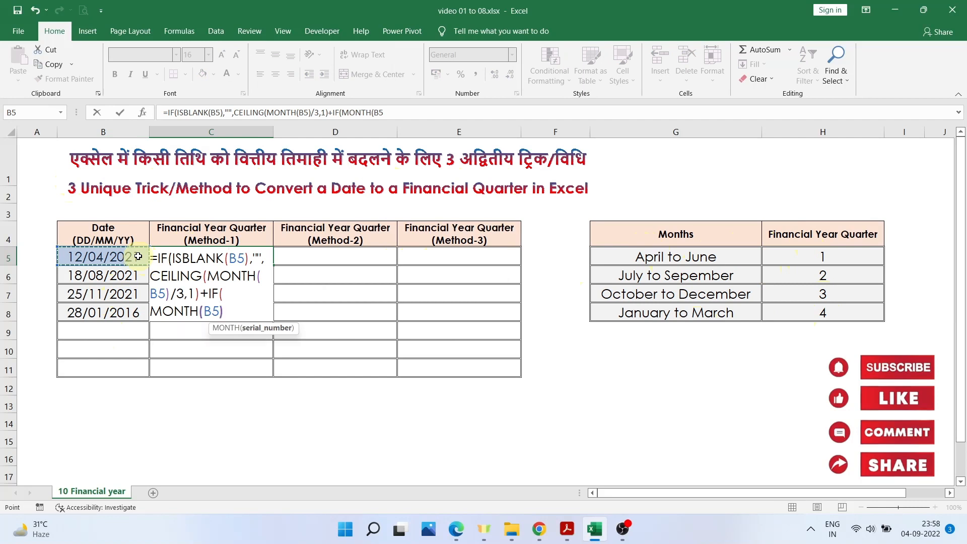
pyautogui.write('<')
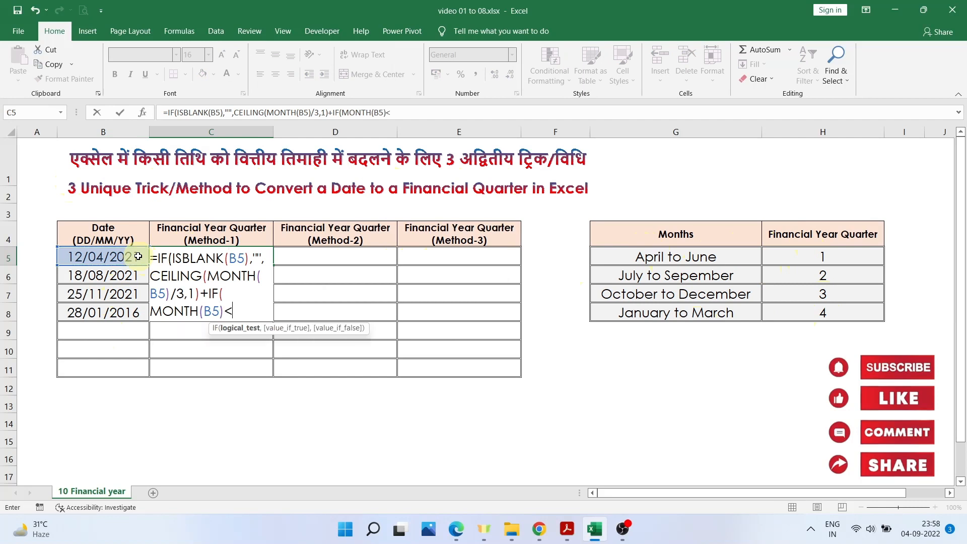
pyautogui.write('=3,')
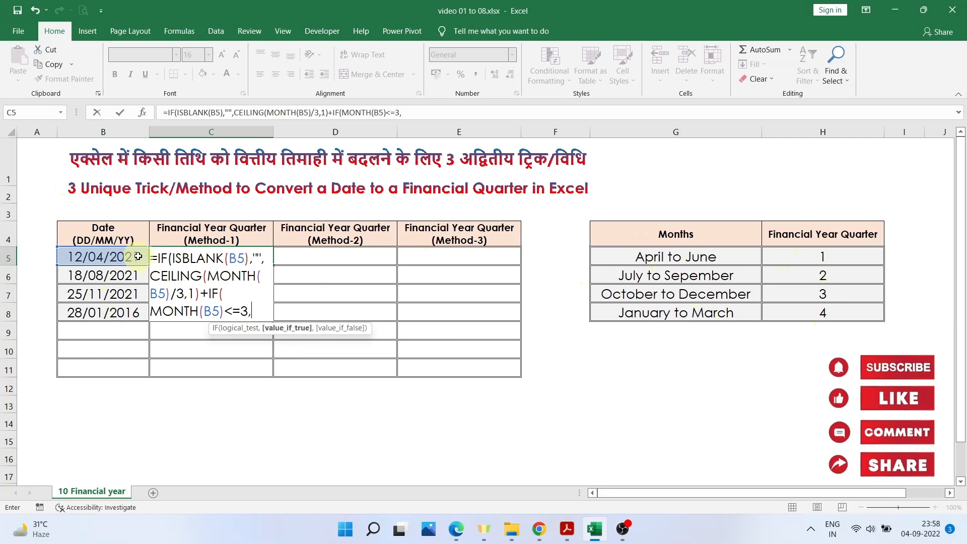
pyautogui.write('3,-1')
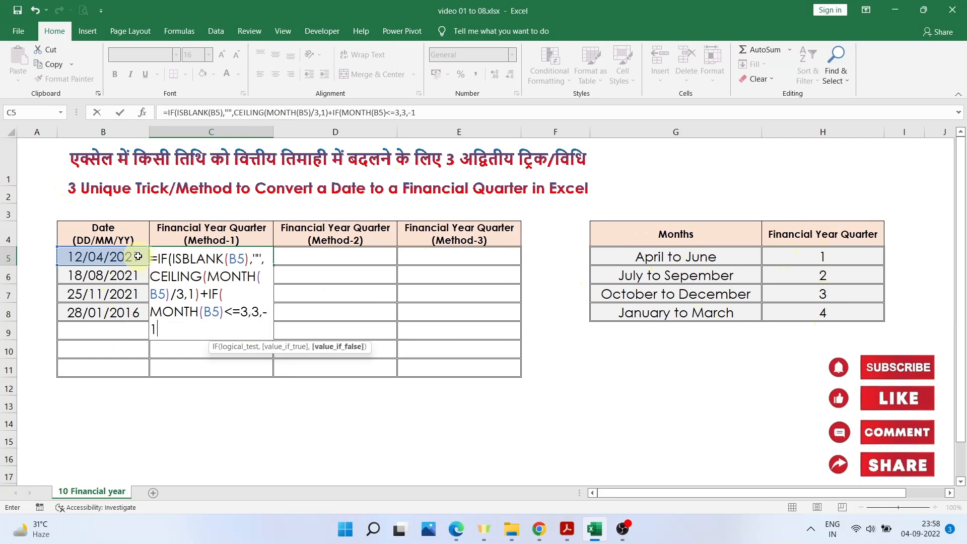
pyautogui.write('))')
pyautogui.press('Return')
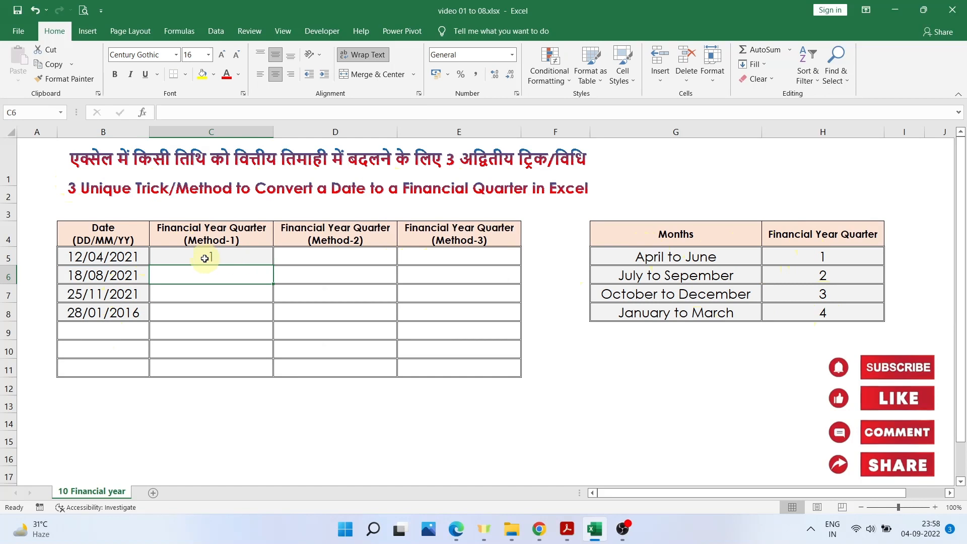
# Fill the Method-1 formula from C5 down to C11 and select the result in C8.
pyautogui.click(272, 259)
pyautogui.moveTo(272, 265); pyautogui.dragTo(260, 372)
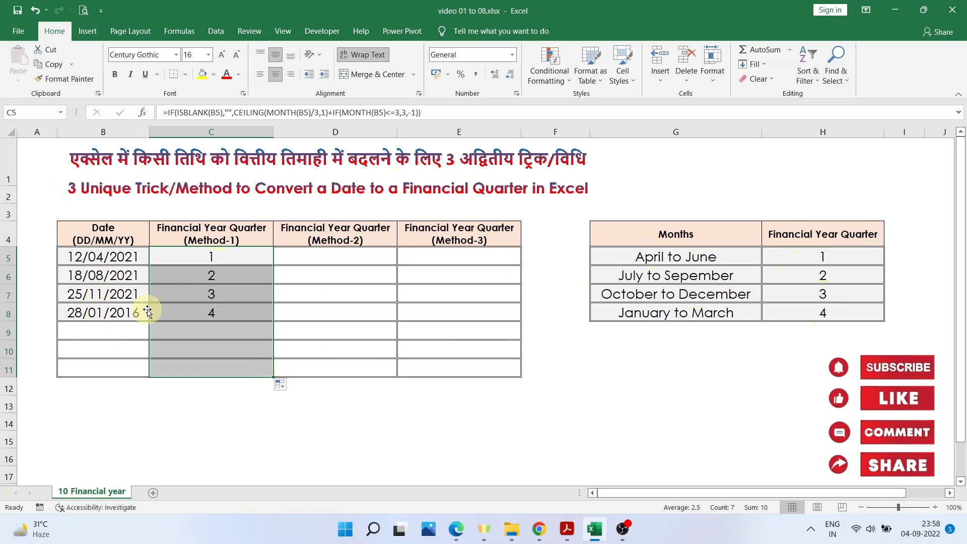
pyautogui.click(193, 310)
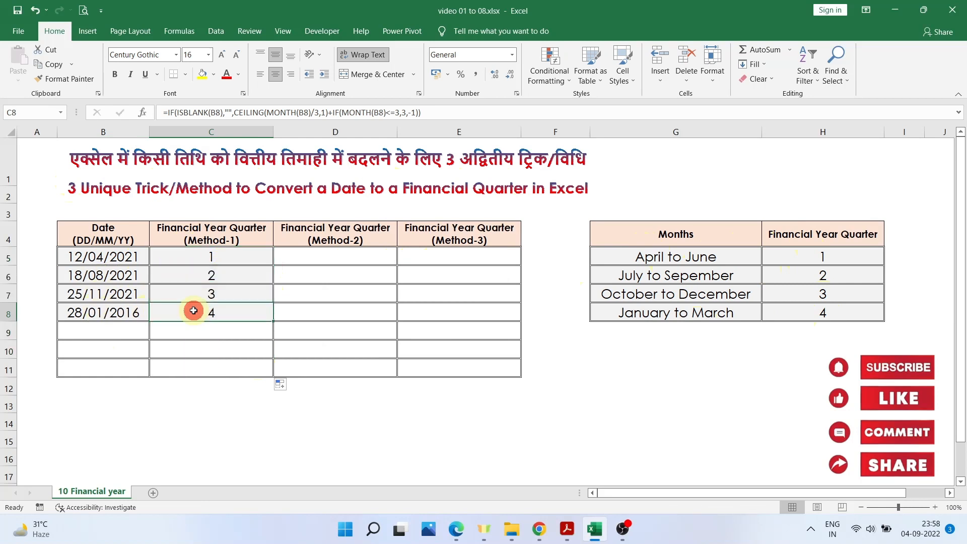
# Start the Method-2 formula in D5 with IF(ISBLANK(B5),"", so that blank dates return an empty string.
pyautogui.click(340, 258)
pyautogui.write('=')
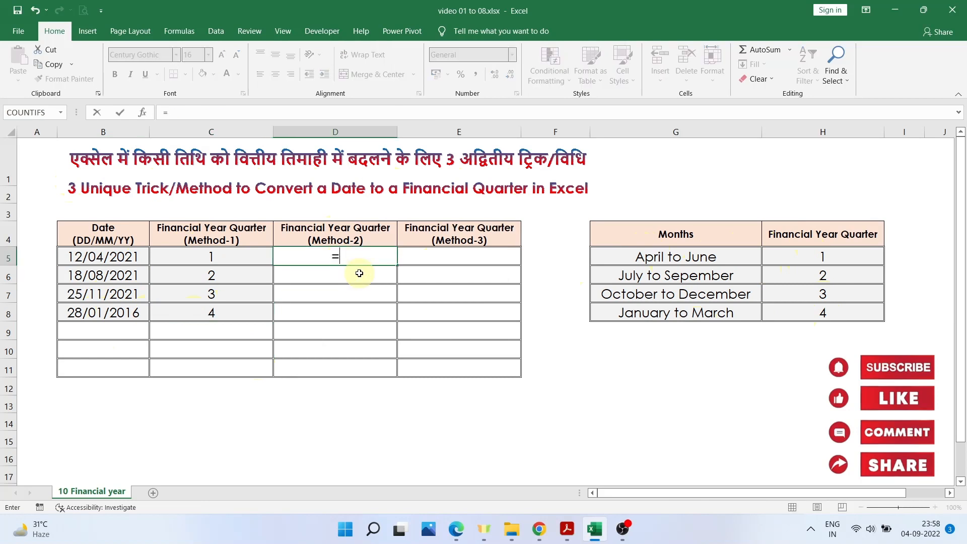
pyautogui.write('IF')
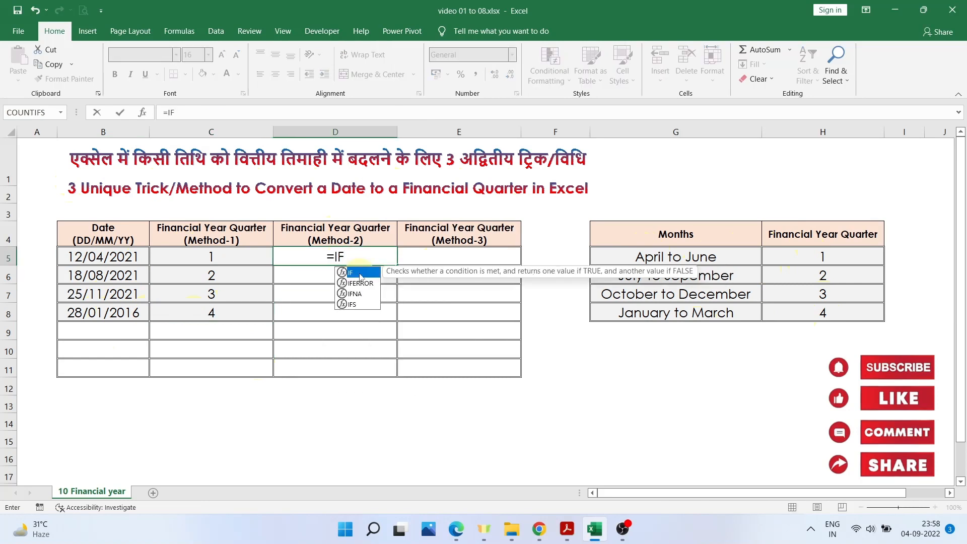
pyautogui.doubleClick(361, 276)
pyautogui.write('IS')
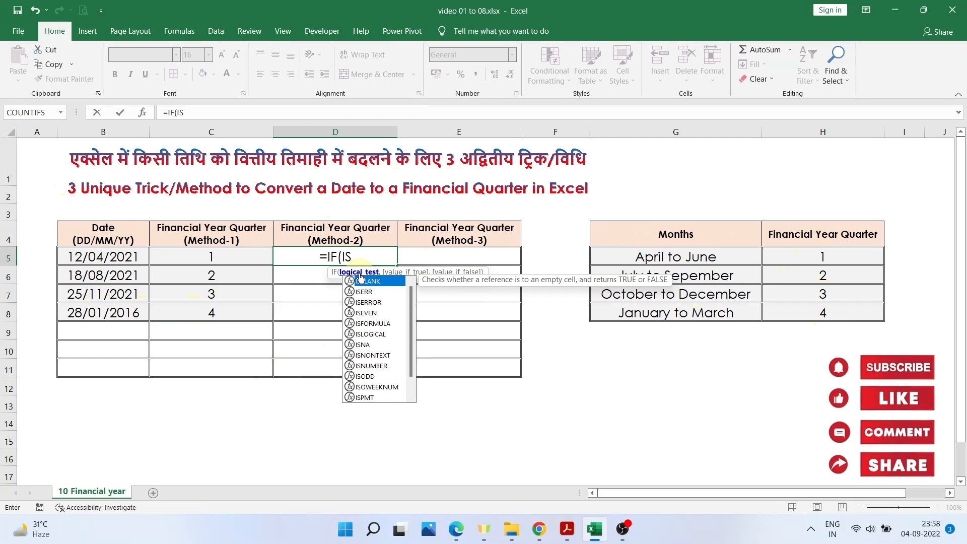
pyautogui.write('B')
pyautogui.doubleClick(360, 278)
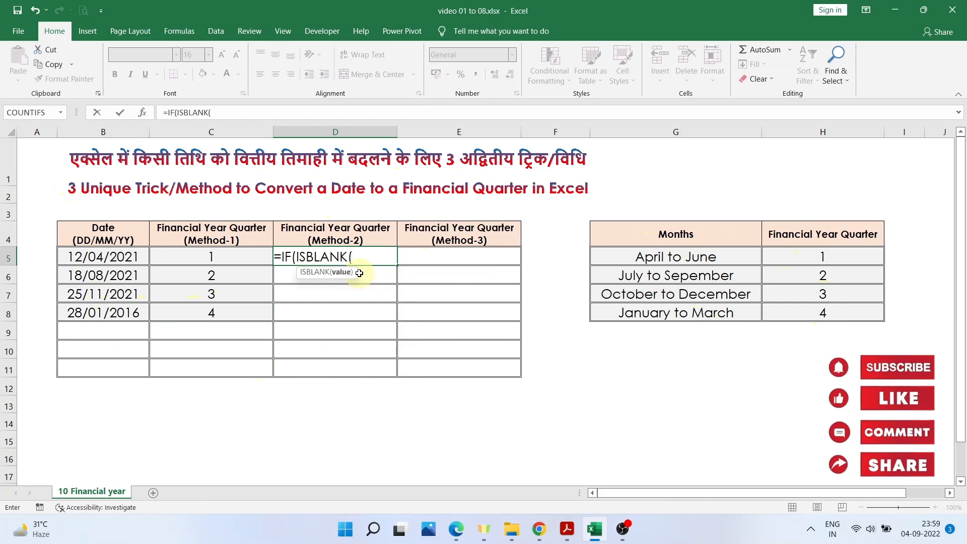
pyautogui.click(125, 255)
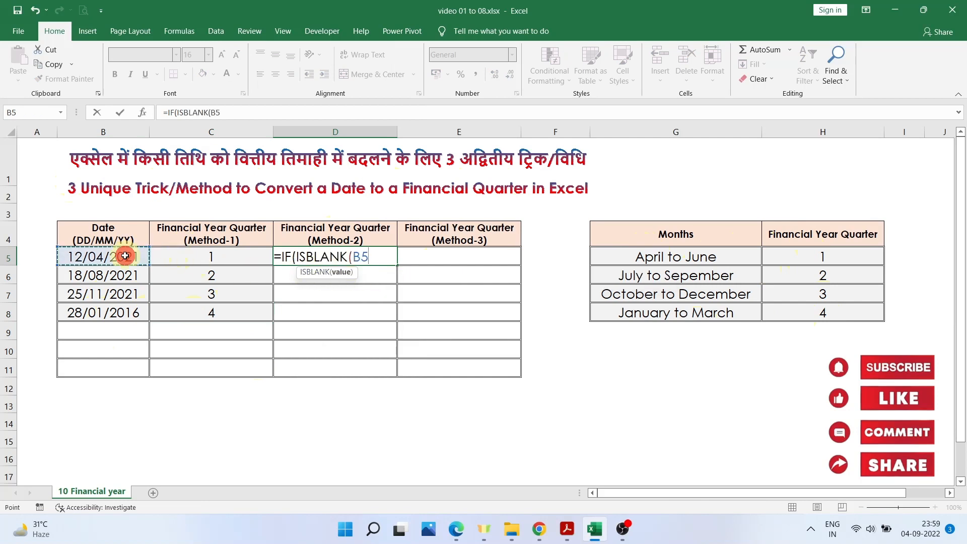
pyautogui.write(')')
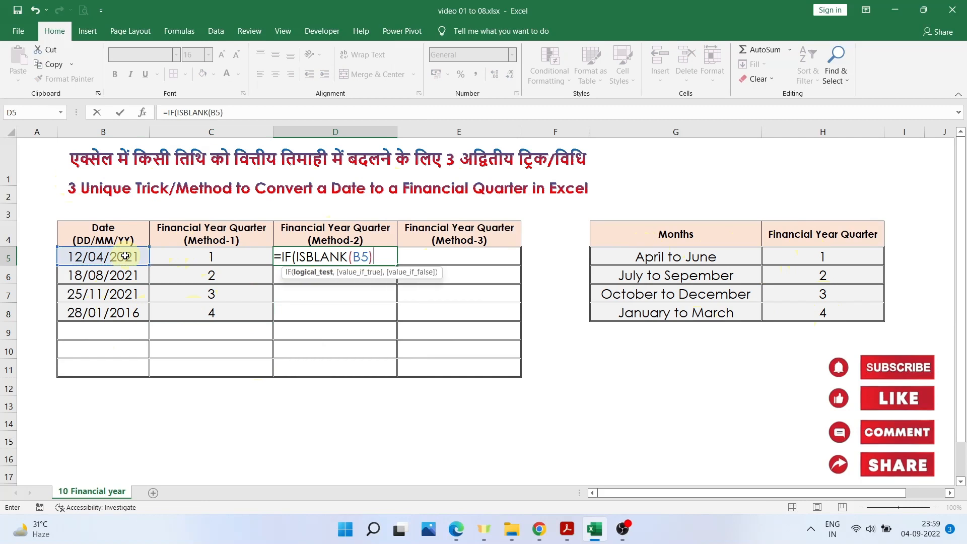
pyautogui.write(',')
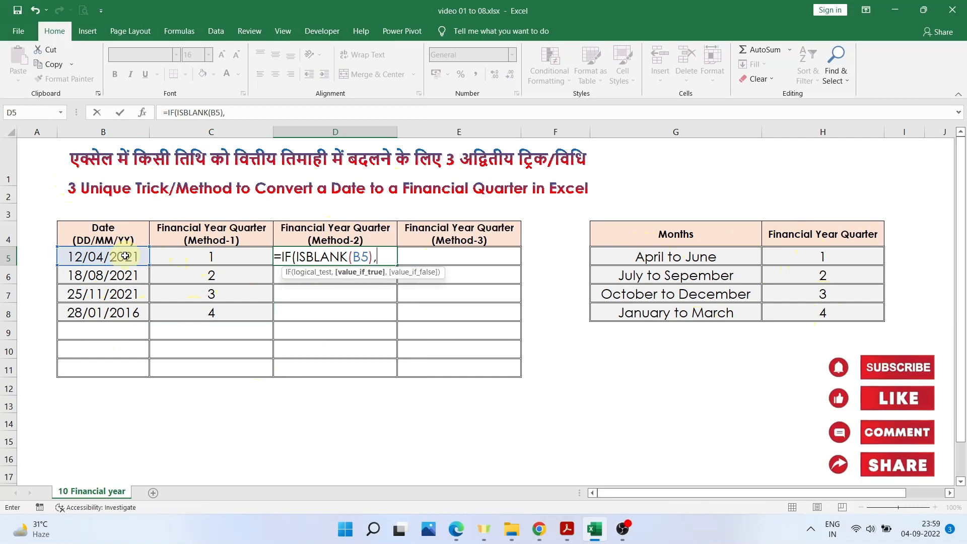
pyautogui.write('"",')
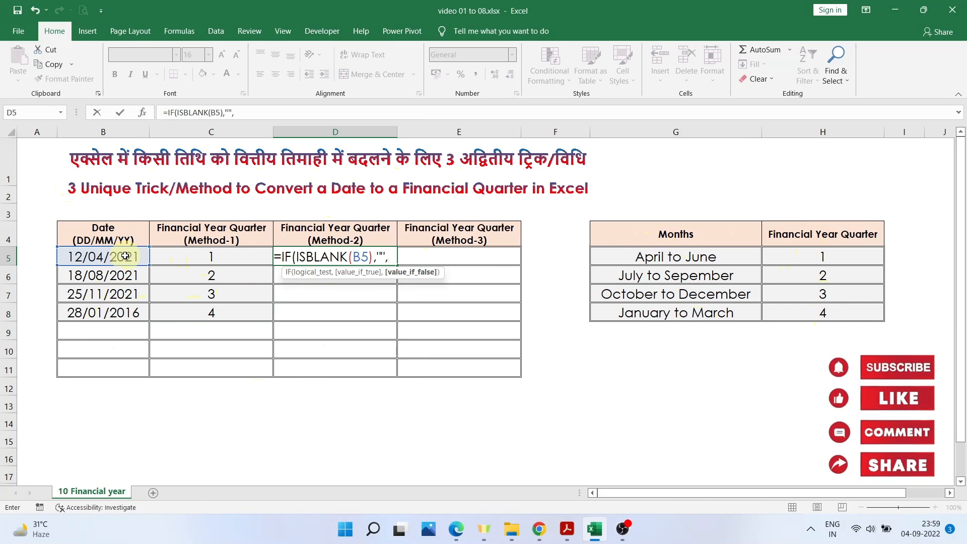
# Continue the D5 formula with ROUNDUP(MONTH(B5)/3,0) as the start of the value if false.
pyautogui.write('ROUNDU')
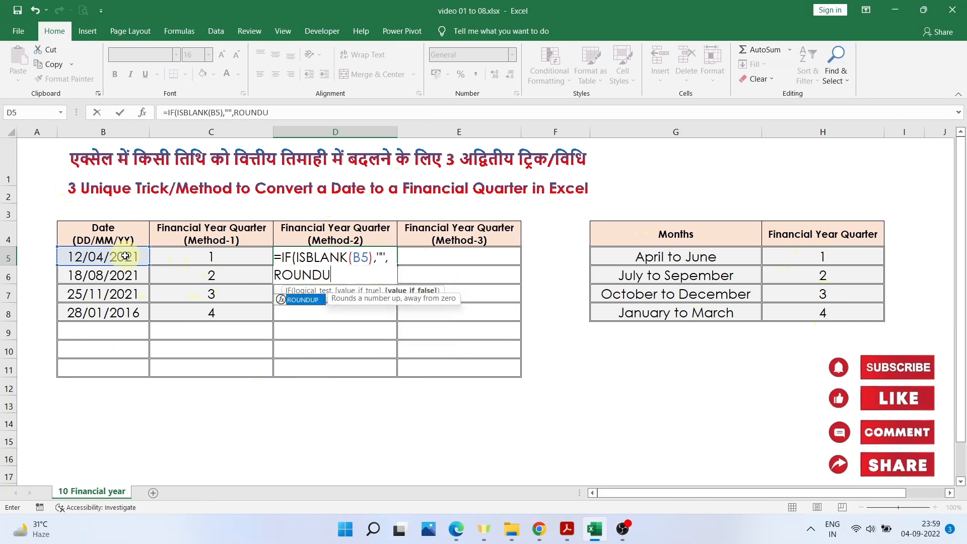
pyautogui.write('P(')
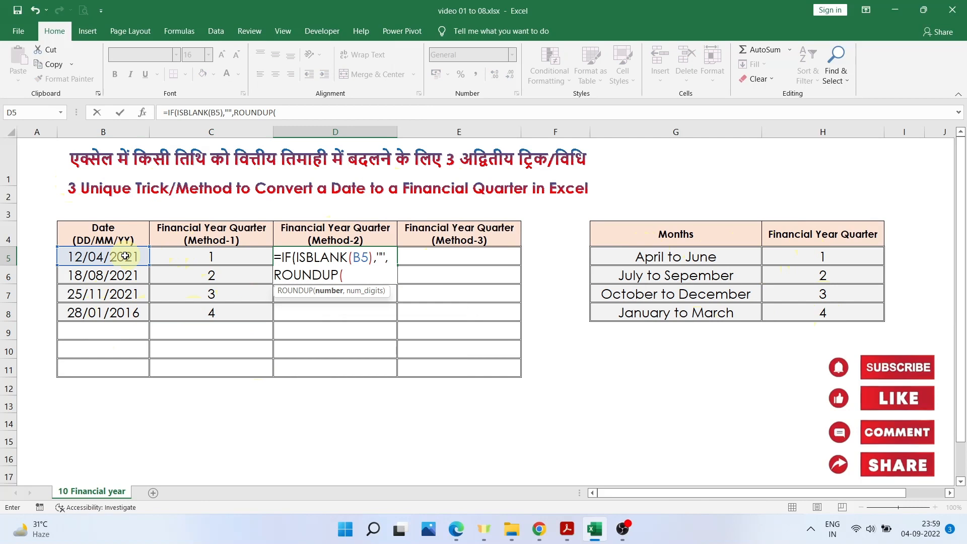
pyautogui.click(125, 256)
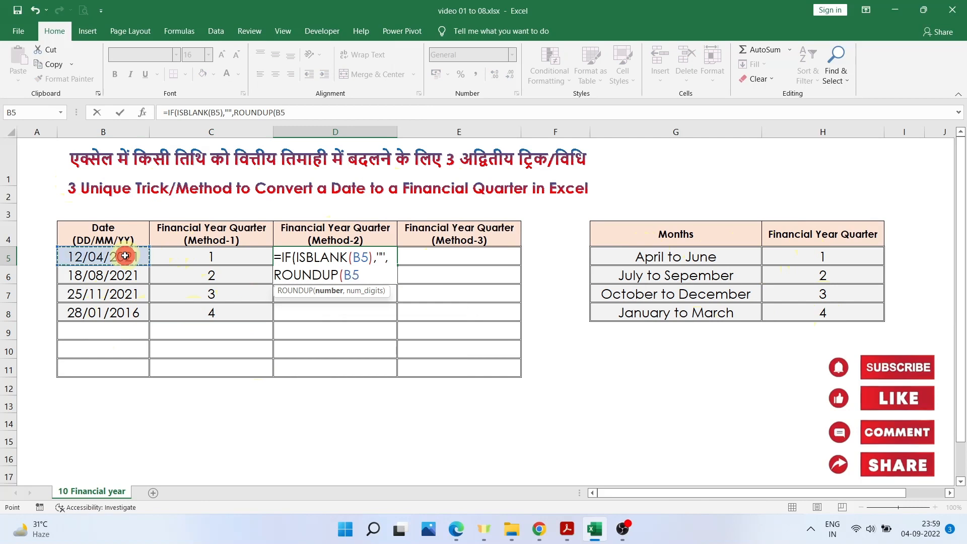
pyautogui.press('BackSpace')
pyautogui.press('BackSpace')
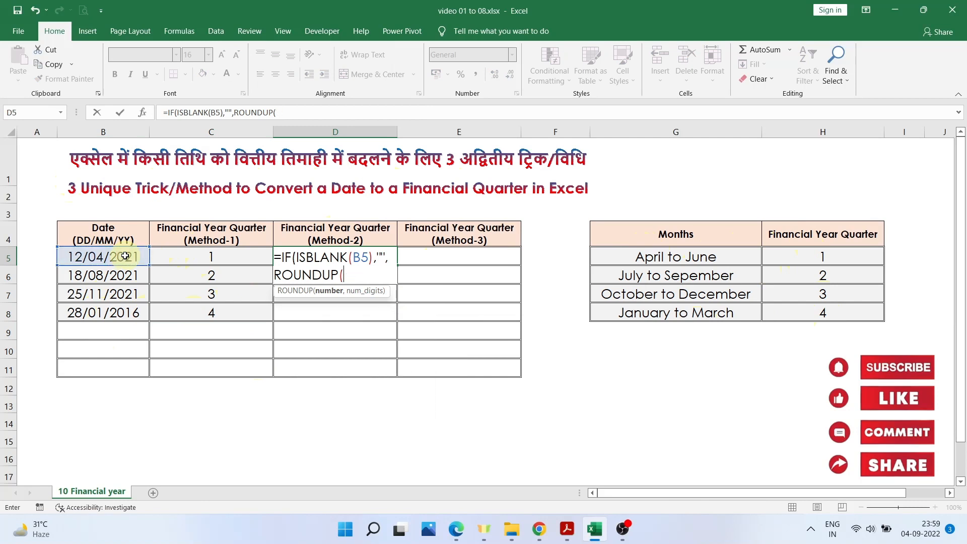
pyautogui.write('MONTH')
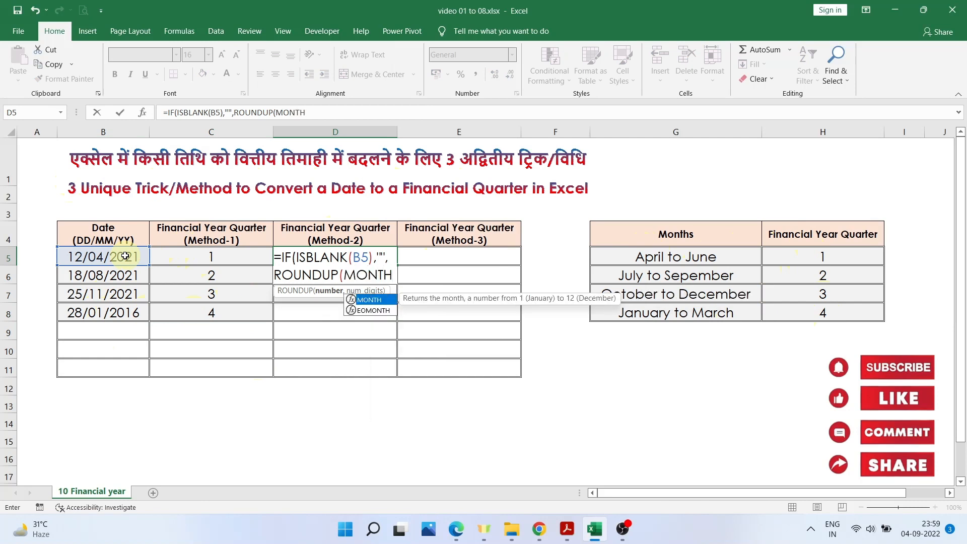
pyautogui.write('(')
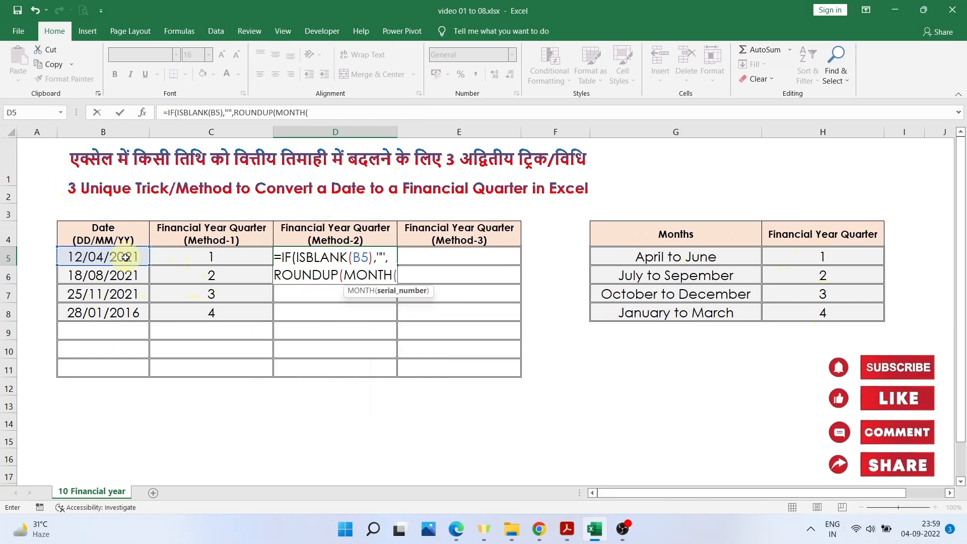
pyautogui.click(127, 257)
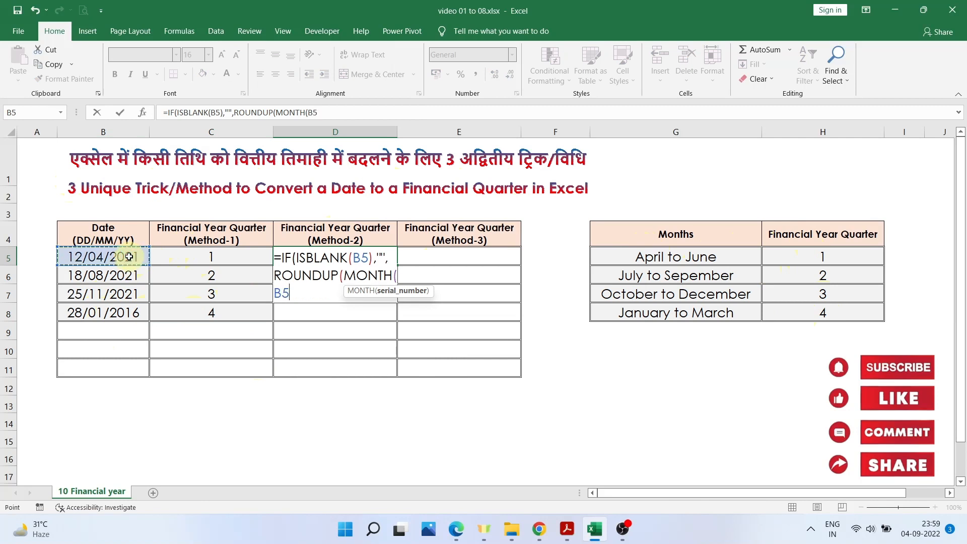
pyautogui.write(')')
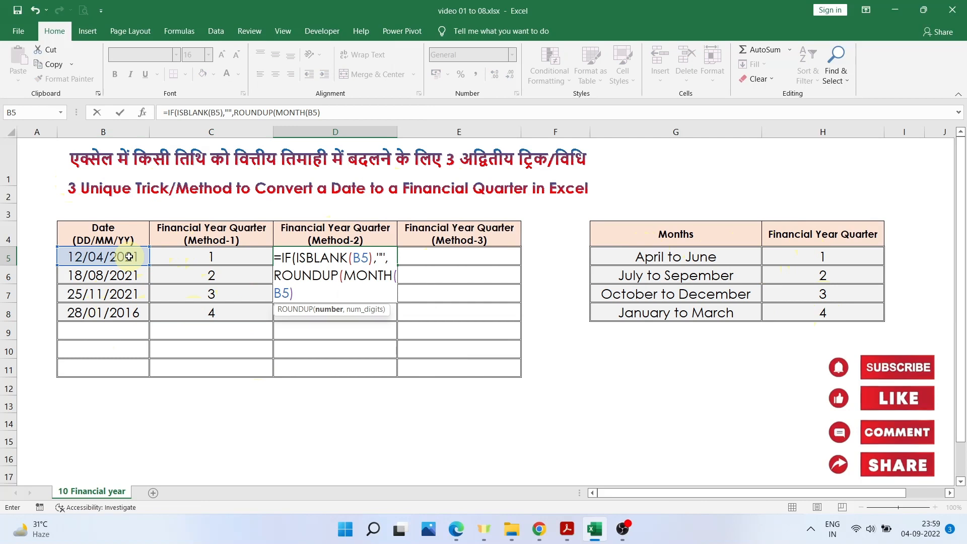
pyautogui.write('/3,0')
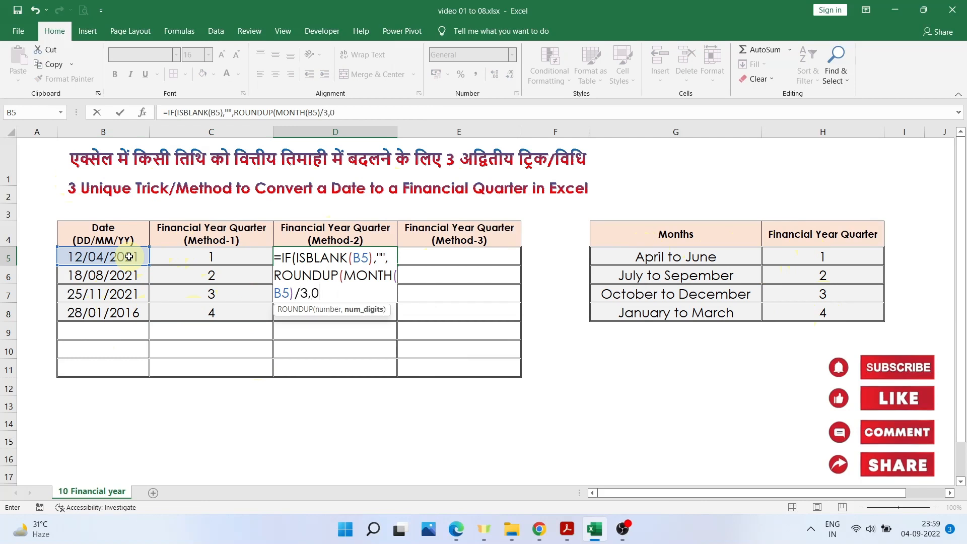
pyautogui.write(')')
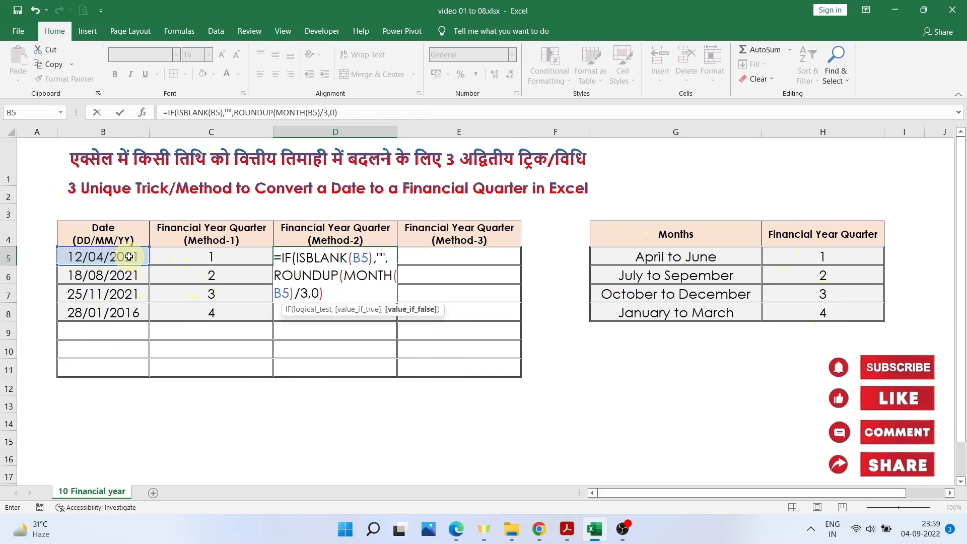
# Complete the D5 formula by adding +IF(MONTH(B5)<=3,3,-1) to the ROUNDUP part, close the outer IF and enter it.
pyautogui.write('+IF')
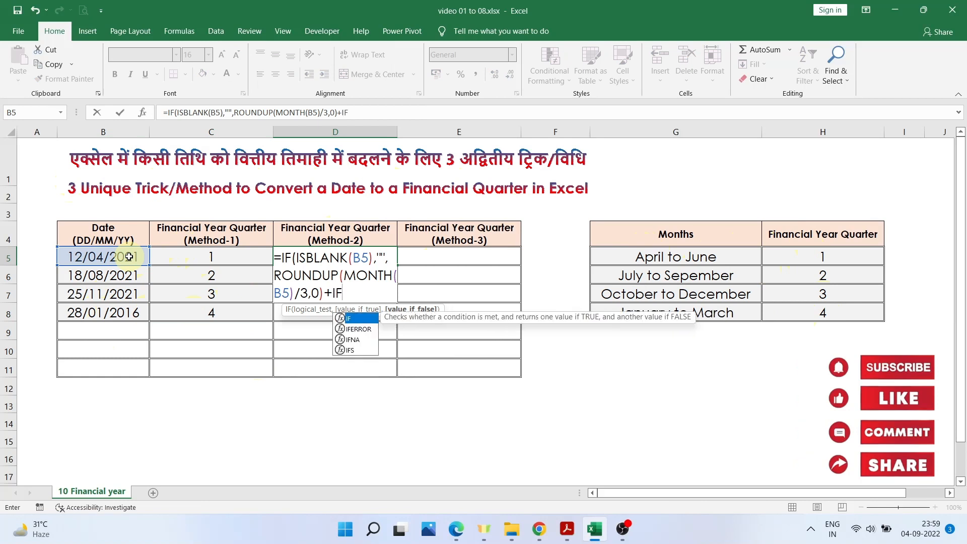
pyautogui.write('(')
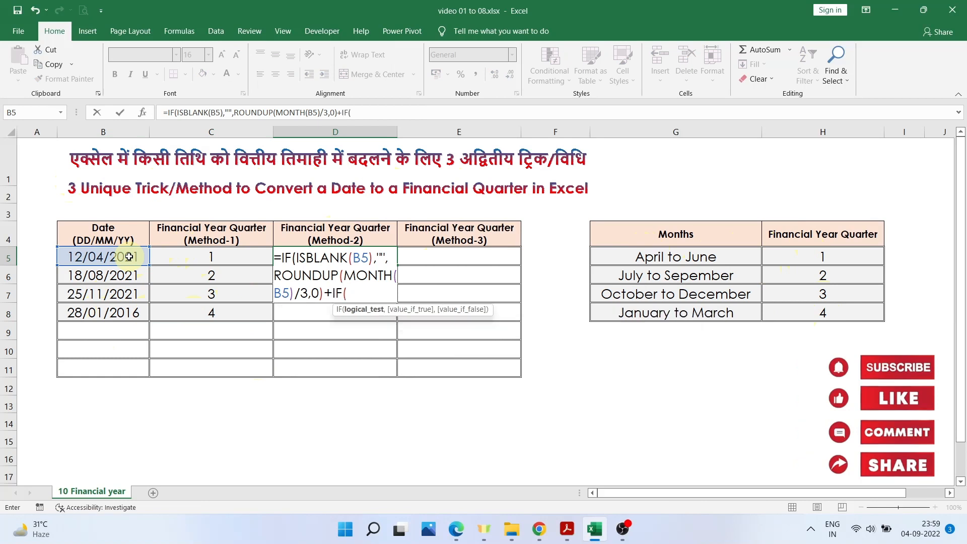
pyautogui.write('MONTH')
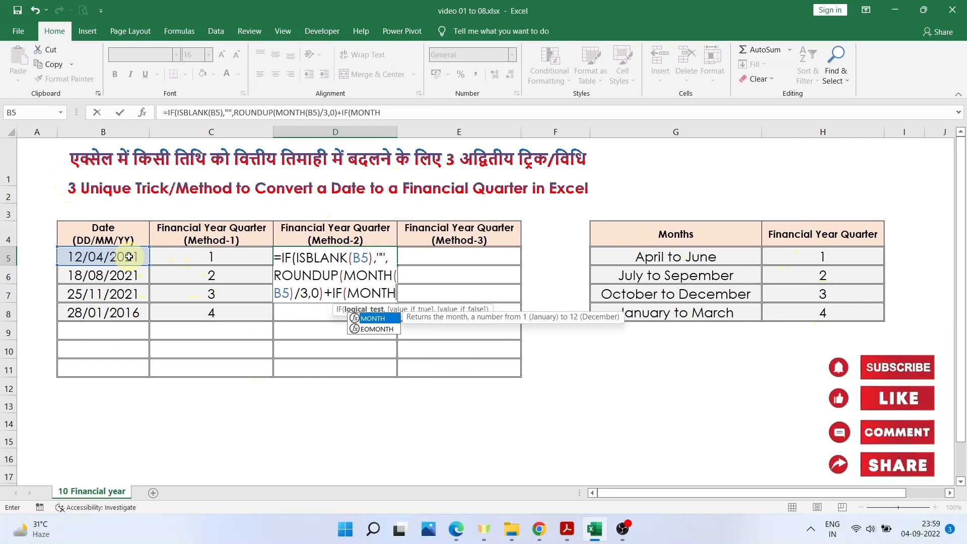
pyautogui.write('(')
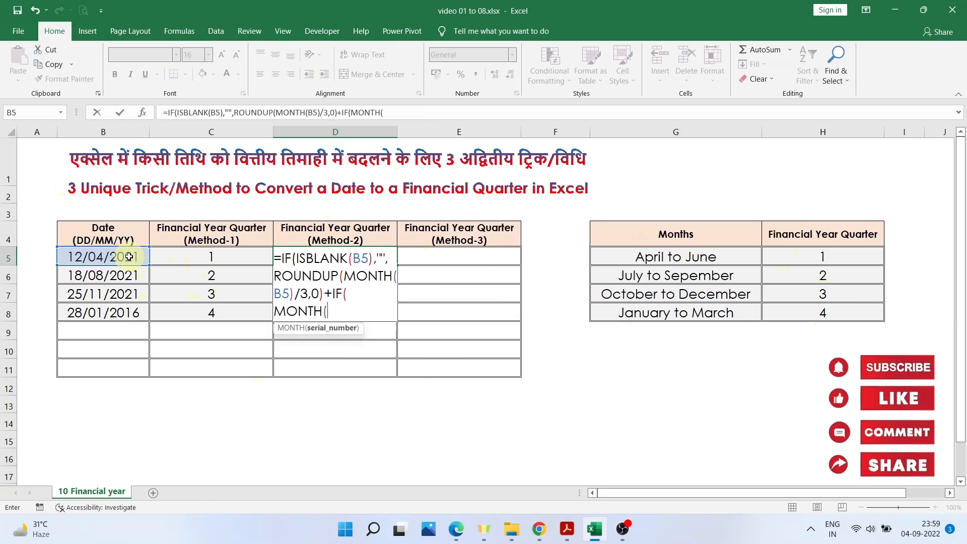
pyautogui.write('B')
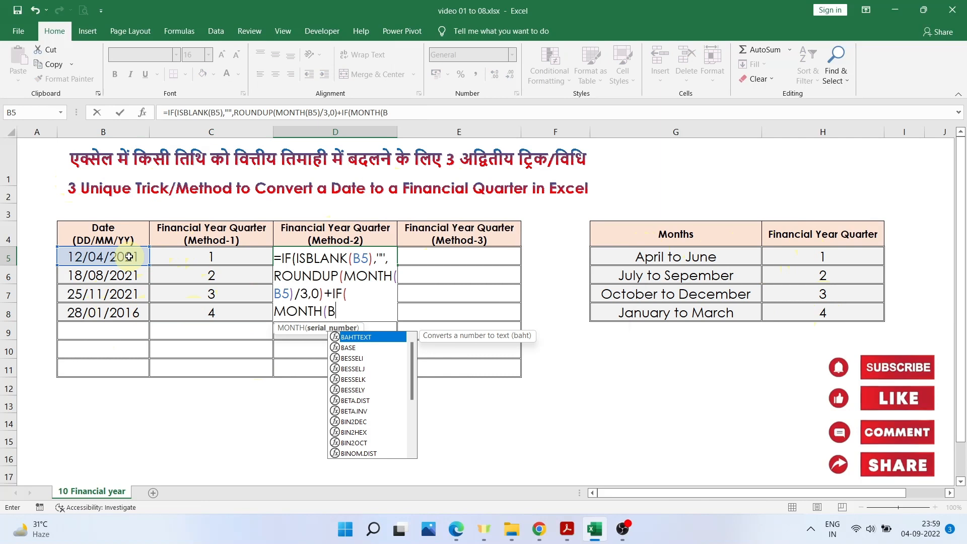
pyautogui.write('5)')
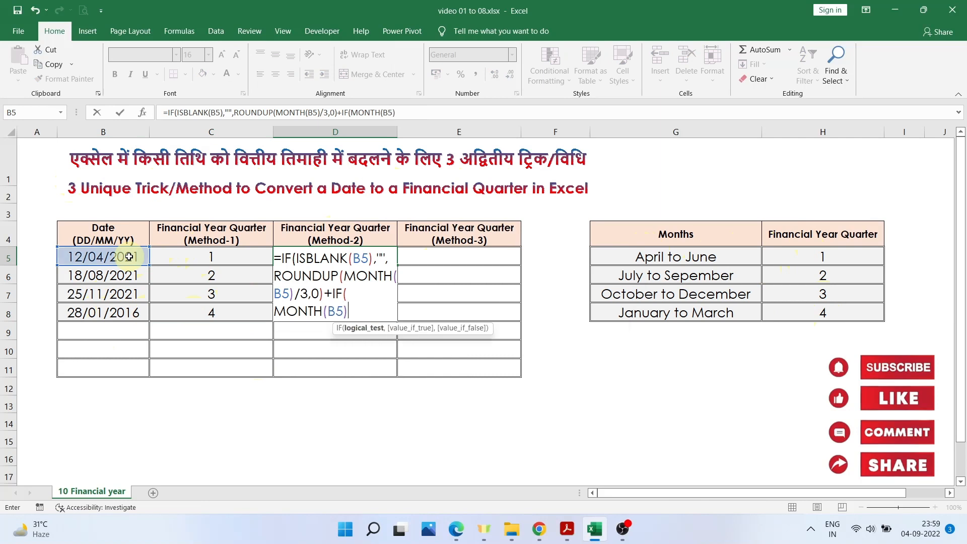
pyautogui.write('<=3,3')
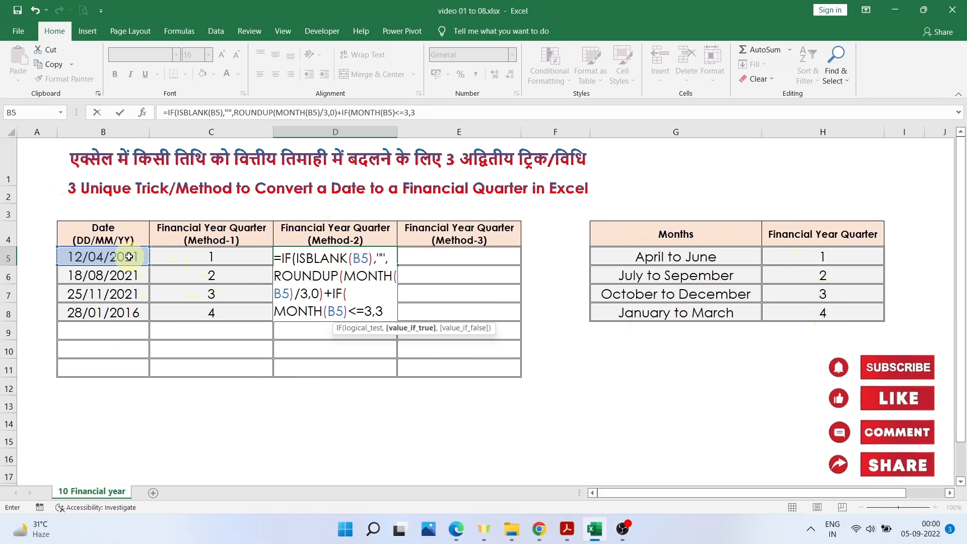
pyautogui.write(',-')
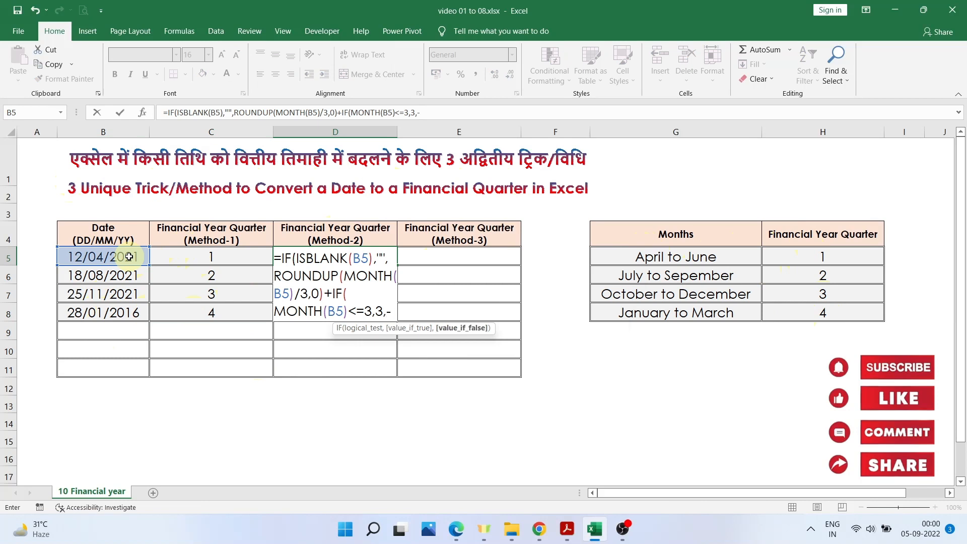
pyautogui.write('1')
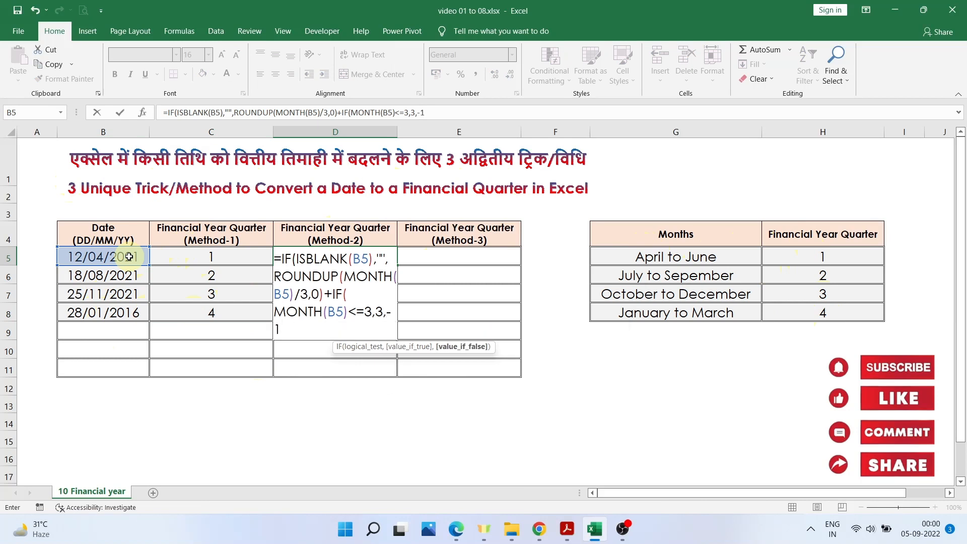
pyautogui.write('))')
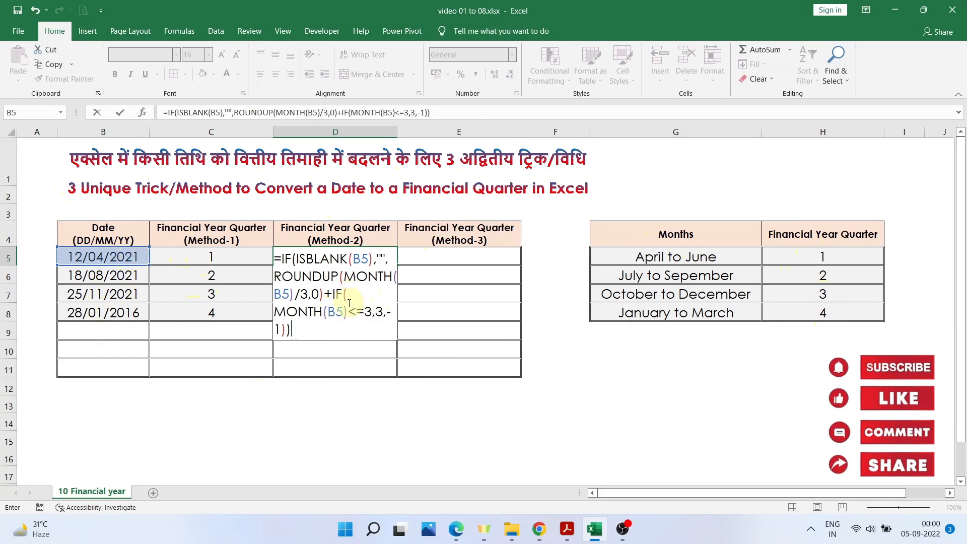
pyautogui.press('Return')
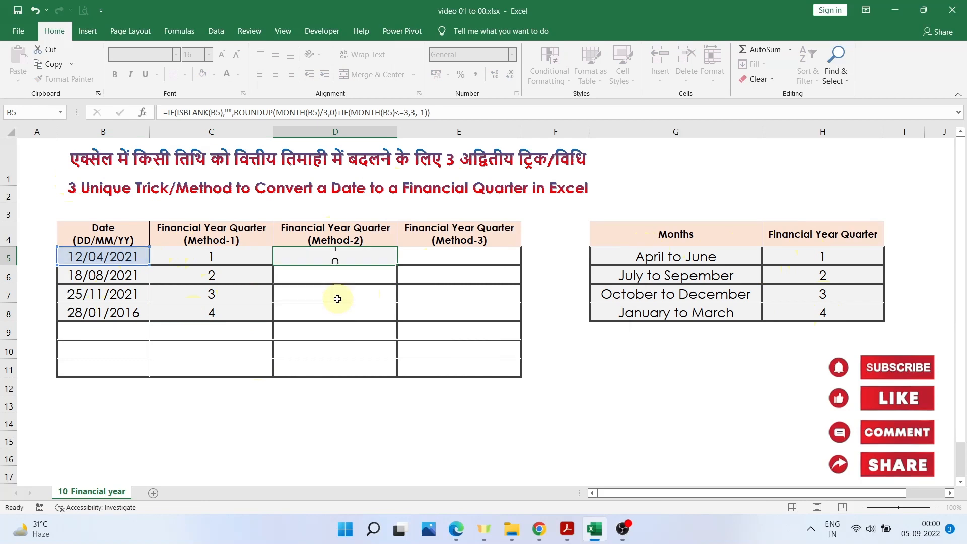
# Fill the Method-2 formula from D5 down to D11.
pyautogui.click(378, 257)
pyautogui.moveTo(397, 265); pyautogui.dragTo(397, 375)
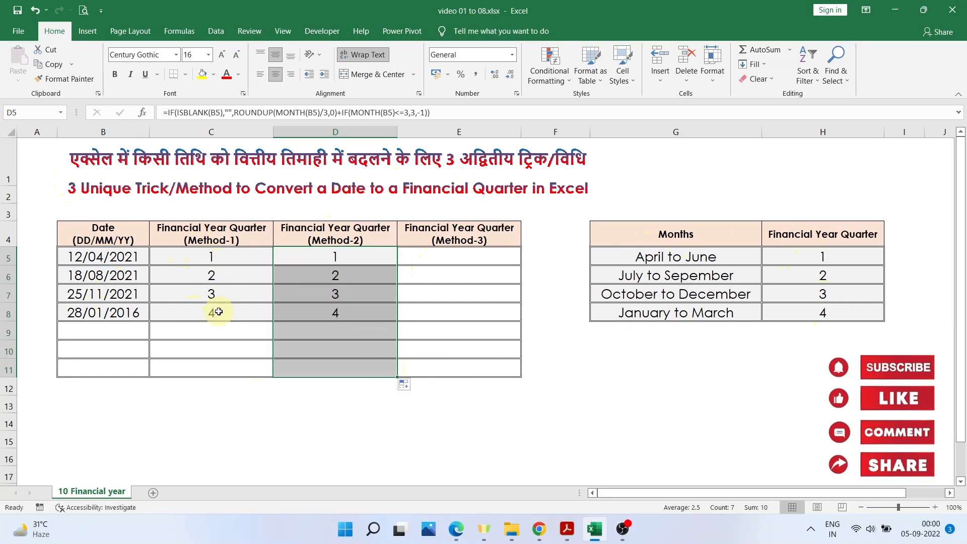
# Start the Method-3 formula in E5 with an IF function that uses ISBLANK(B5) as its logical test.
pyautogui.click(479, 257)
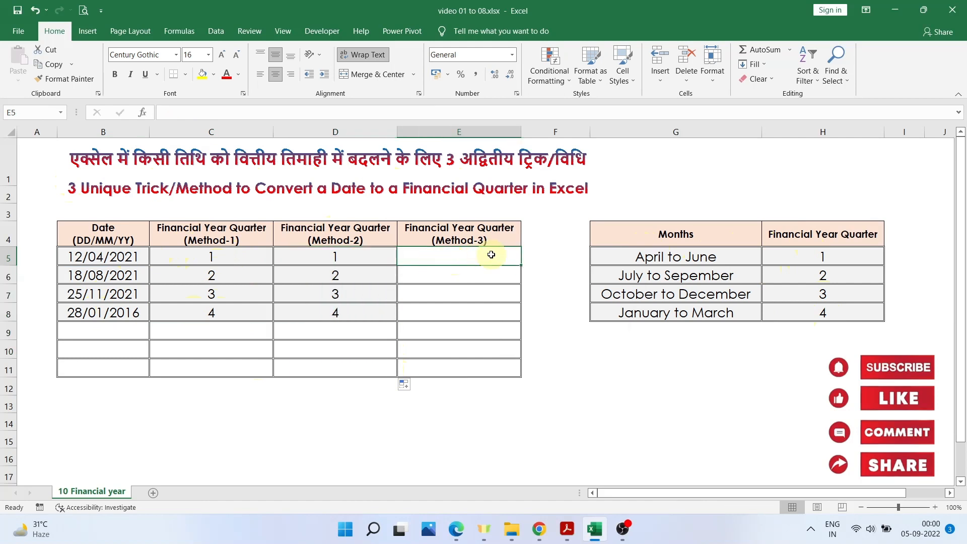
pyautogui.write('=')
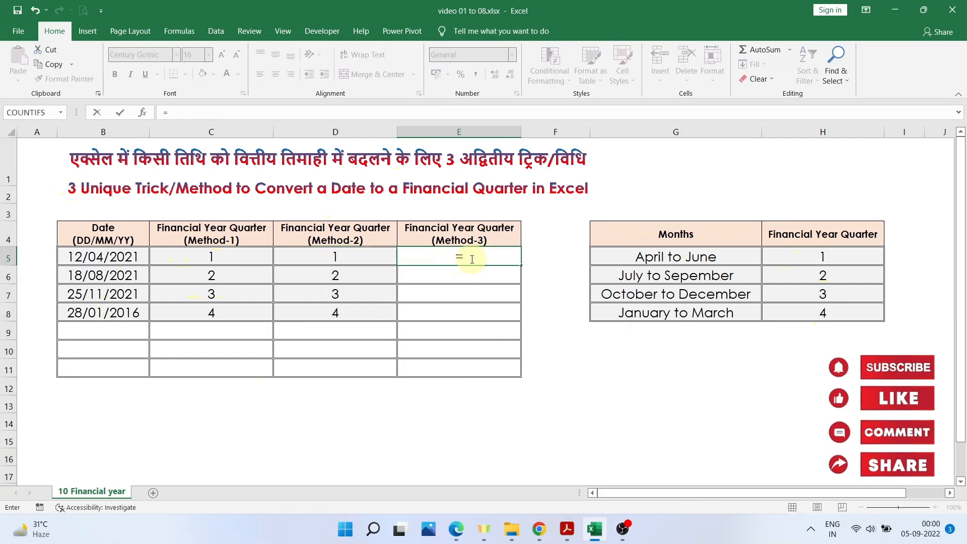
pyautogui.write('IF(')
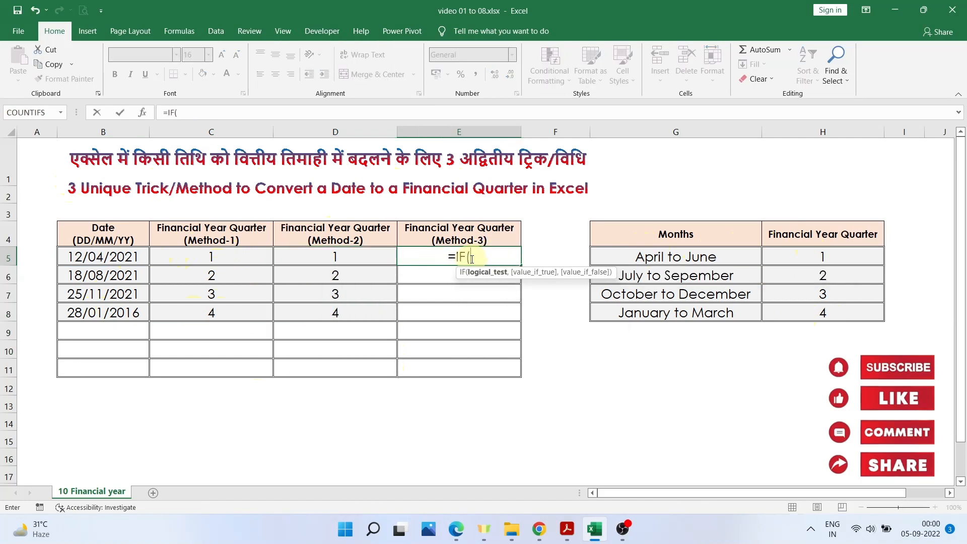
pyautogui.write('IS')
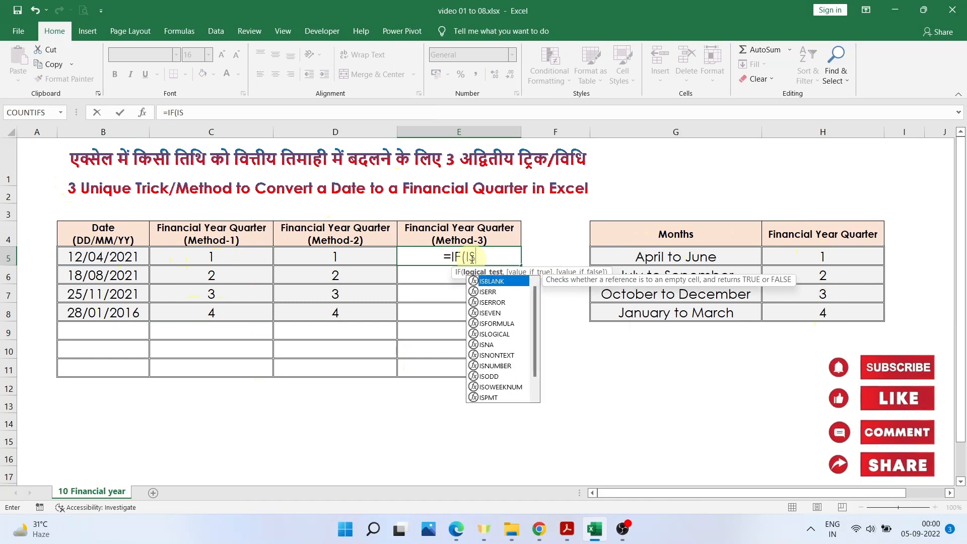
pyautogui.press('Tab')
pyautogui.click(111, 261)
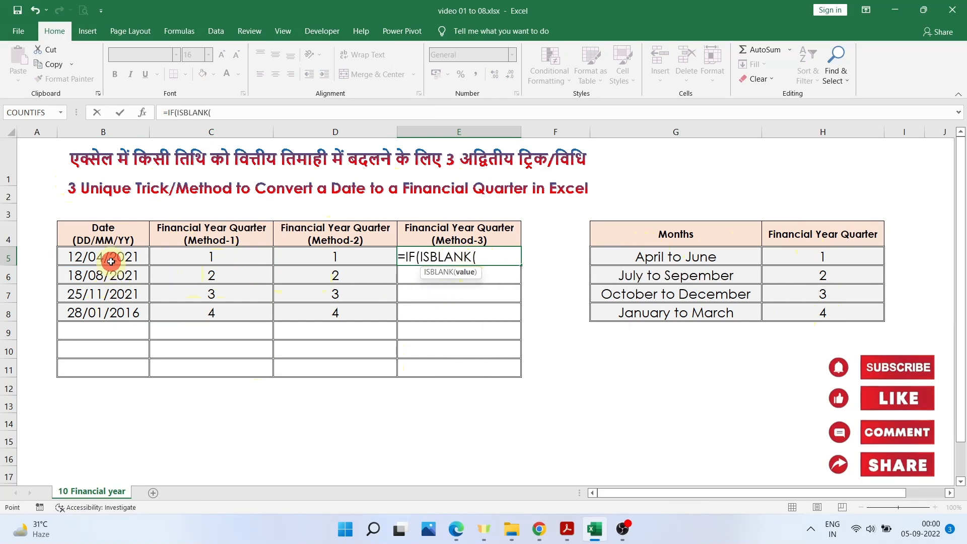
pyautogui.write(')')
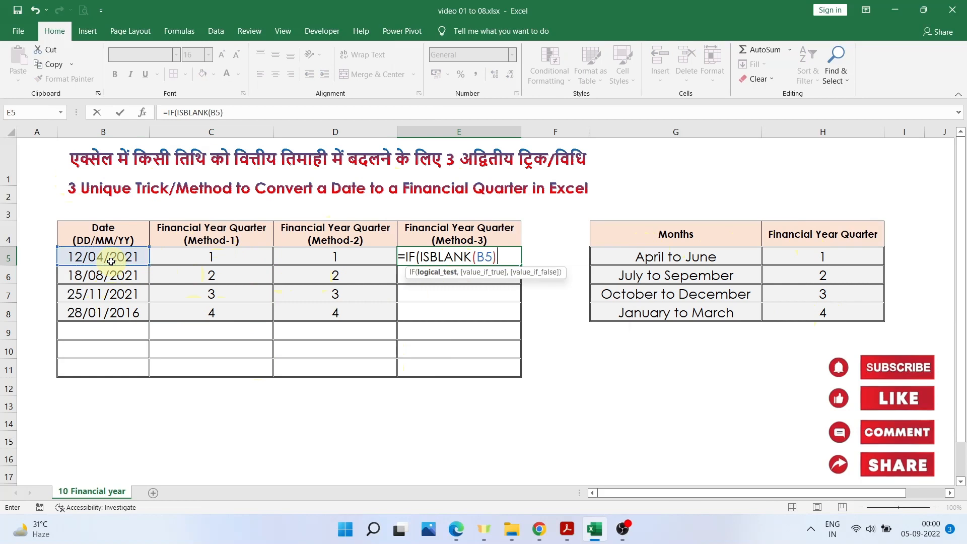
pyautogui.write(',')
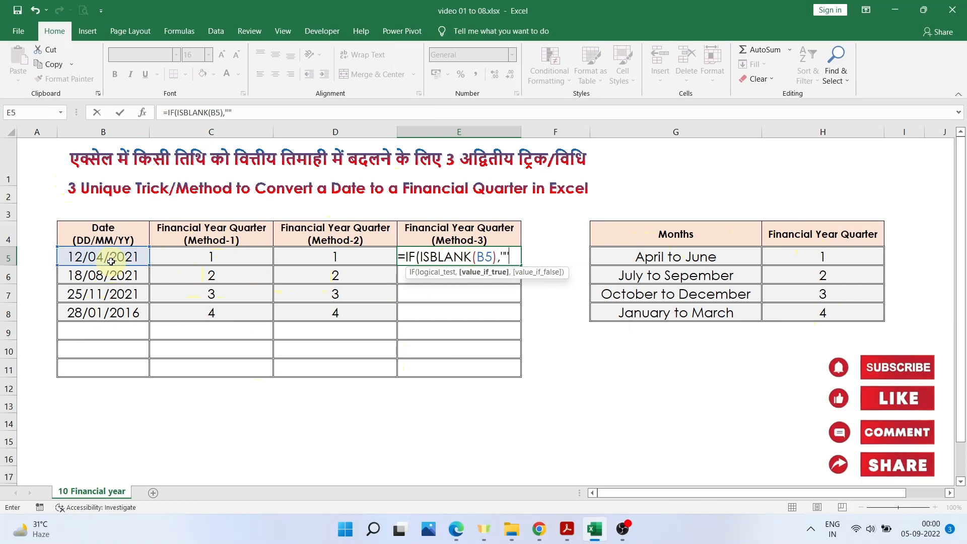
# Continue the E5 formula with "" as the value if true and CHOOSE indexed by MONTH(B5) as the value if false.
pyautogui.write('"",CH')
pyautogui.write('OOSE')
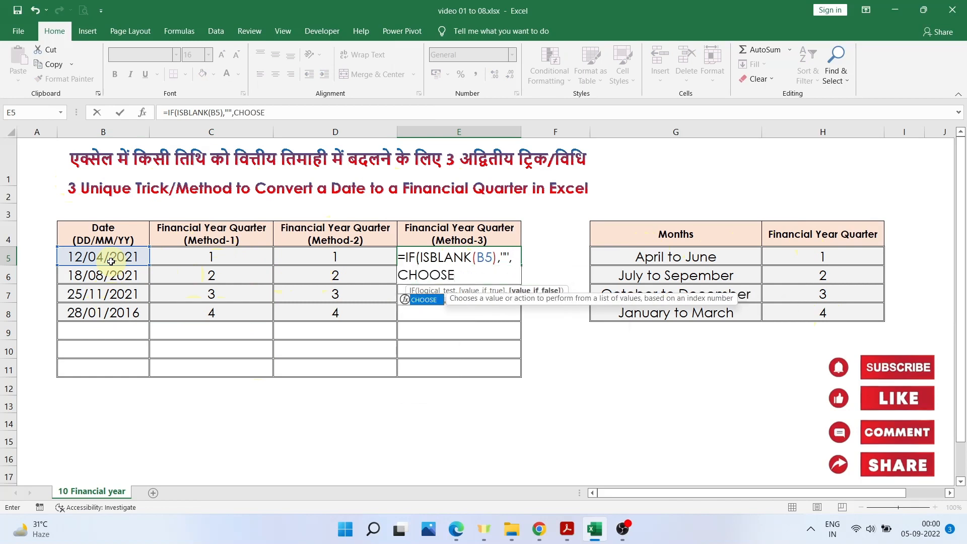
pyautogui.write('(')
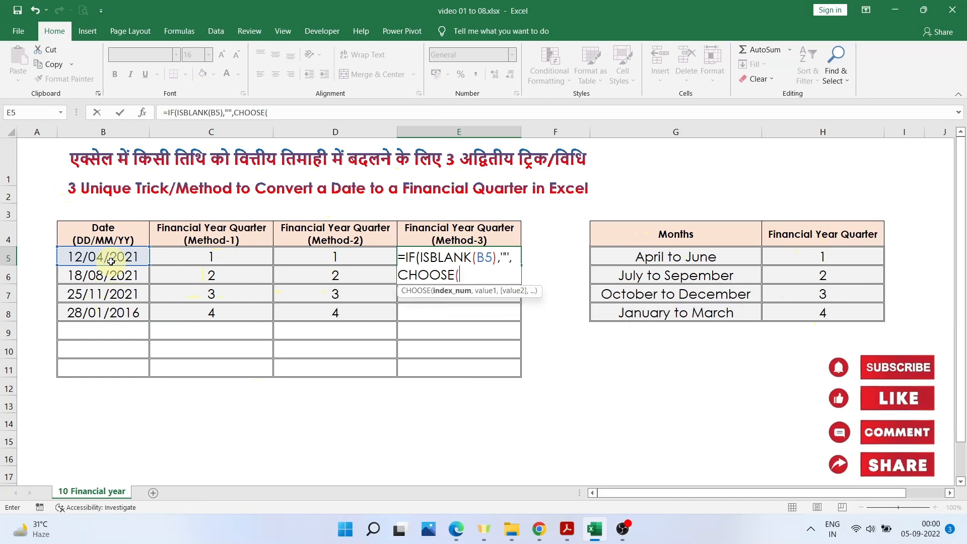
pyautogui.write('MONTH')
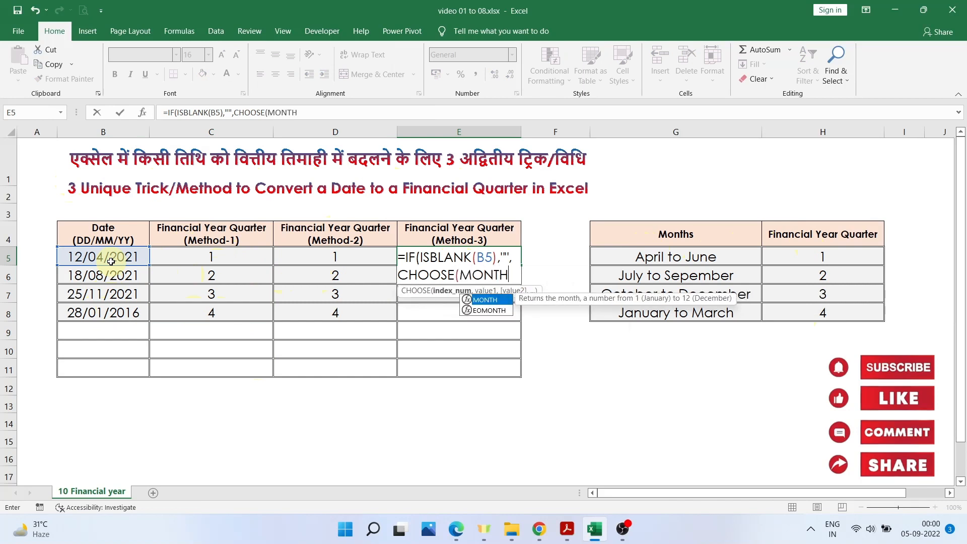
pyautogui.write('(')
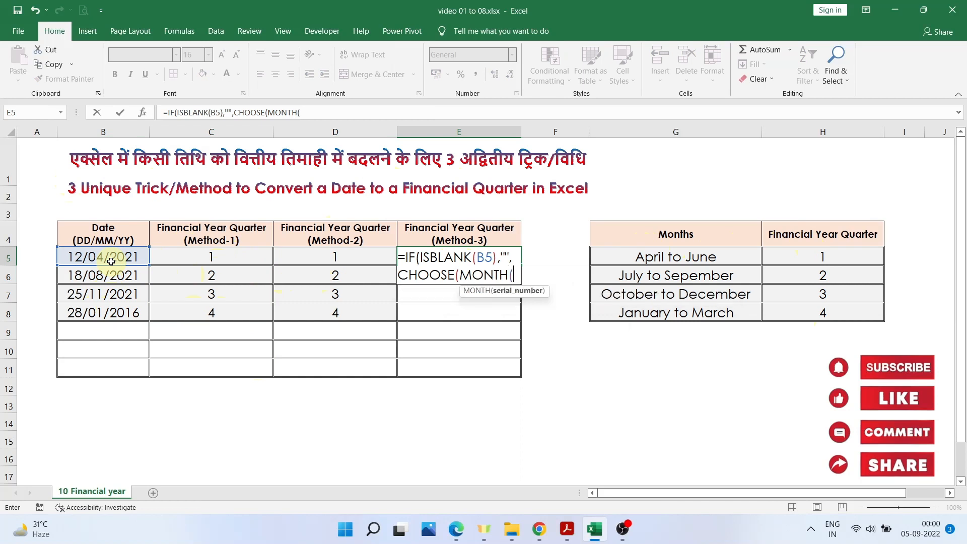
pyautogui.click(124, 261)
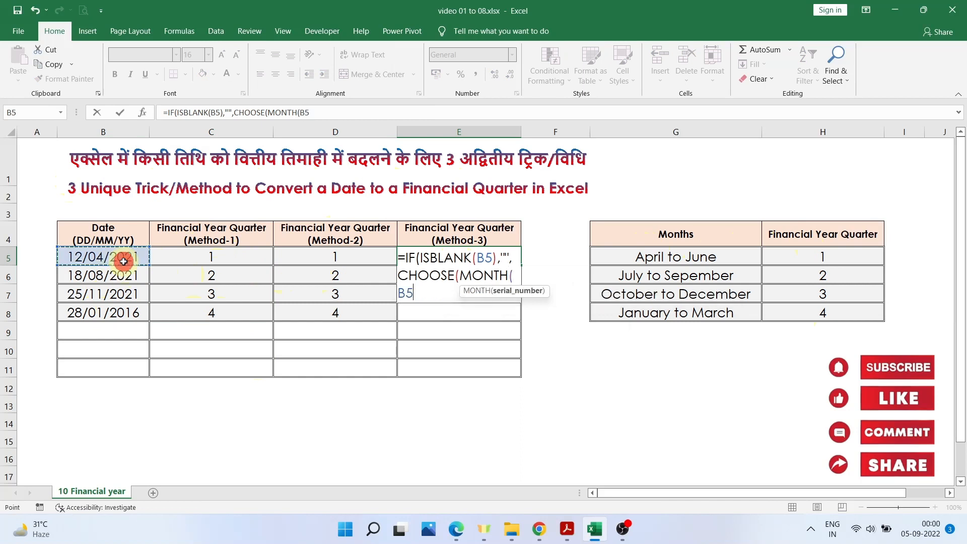
pyautogui.write(')')
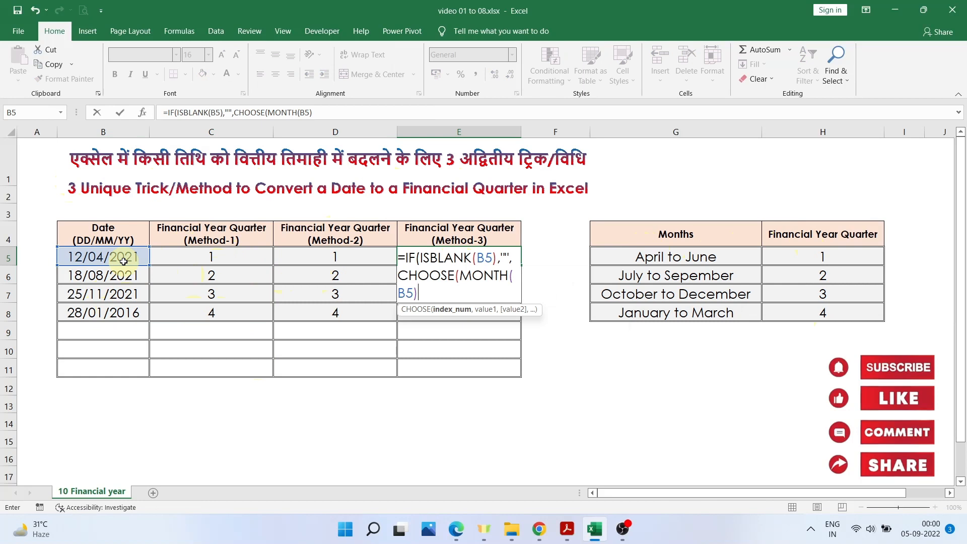
pyautogui.write(',')
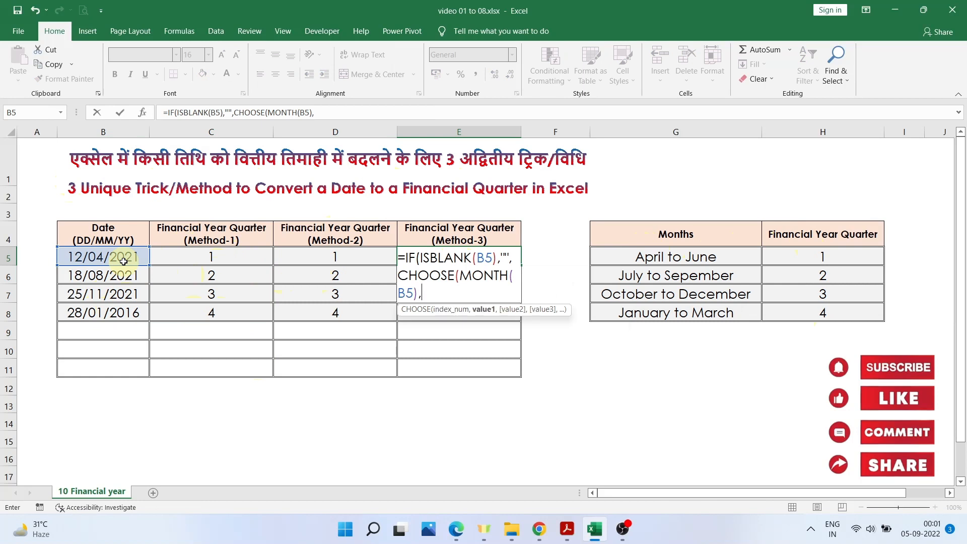
# Complete the E5 formula with the CHOOSE values 4,4,4,1,1,1,2,2,2,3,3,3, close both functions and enter it.
pyautogui.write('4,4,4,')
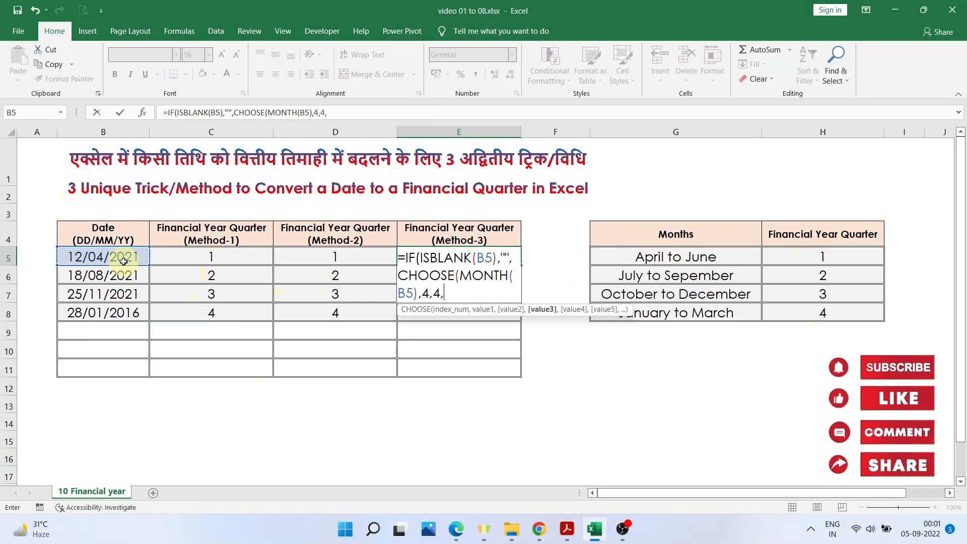
pyautogui.write('4,1')
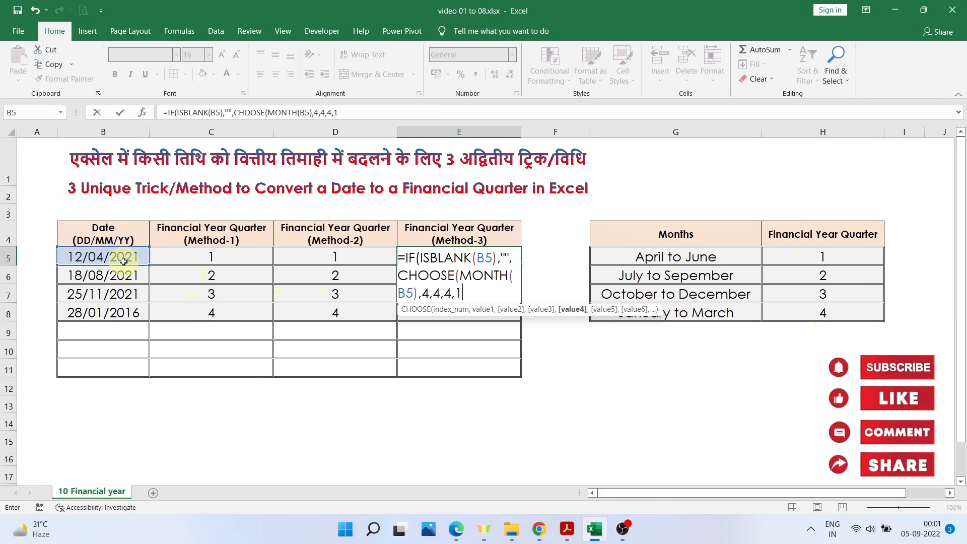
pyautogui.write(',1,1,')
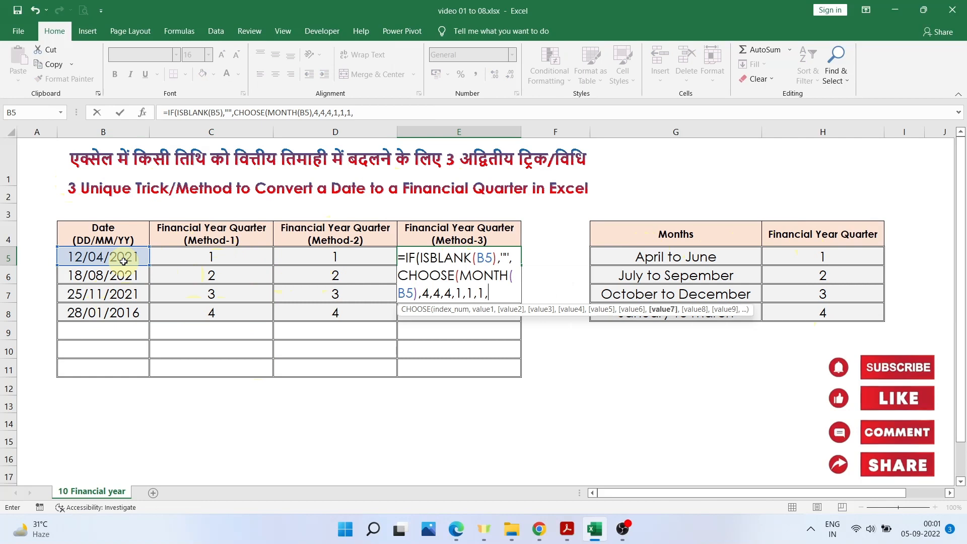
pyautogui.write('2,2,')
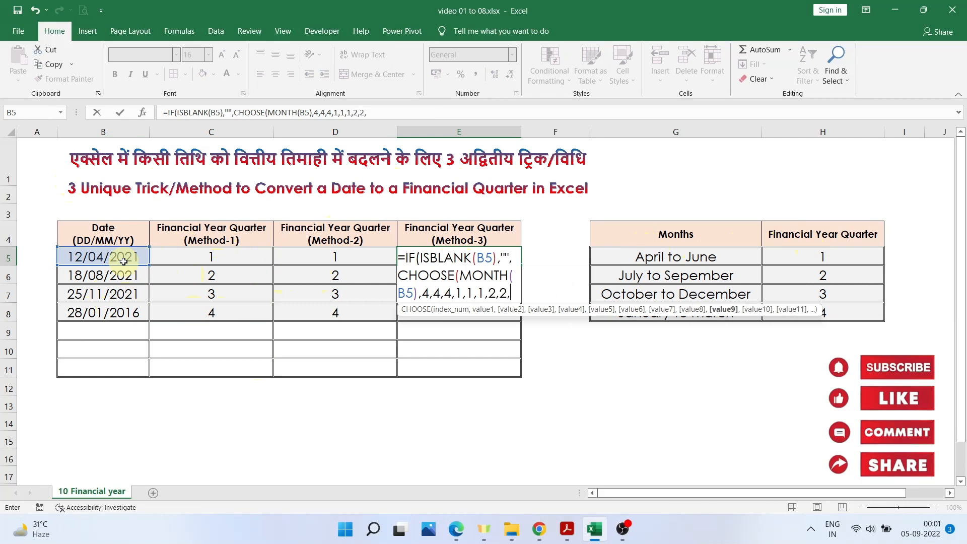
pyautogui.write('2,')
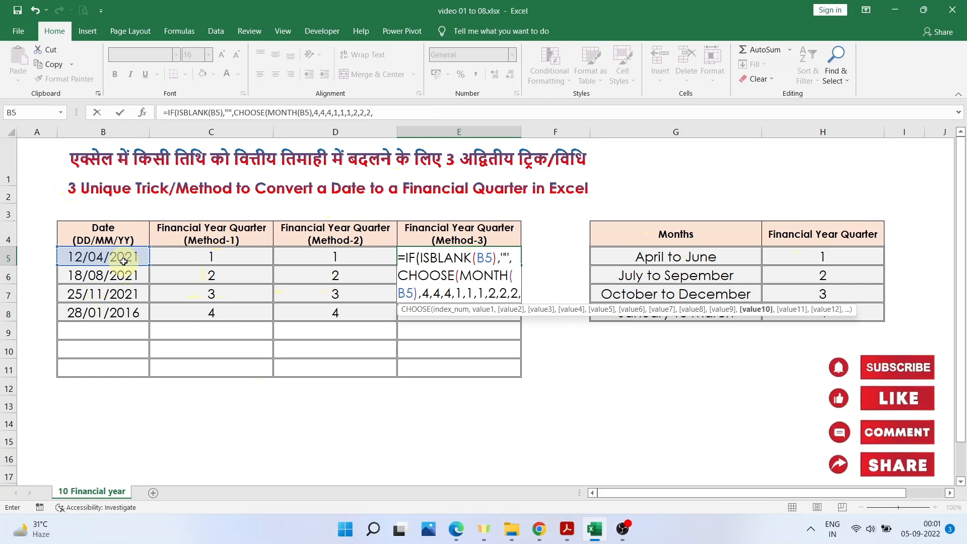
pyautogui.write('3,3,3')
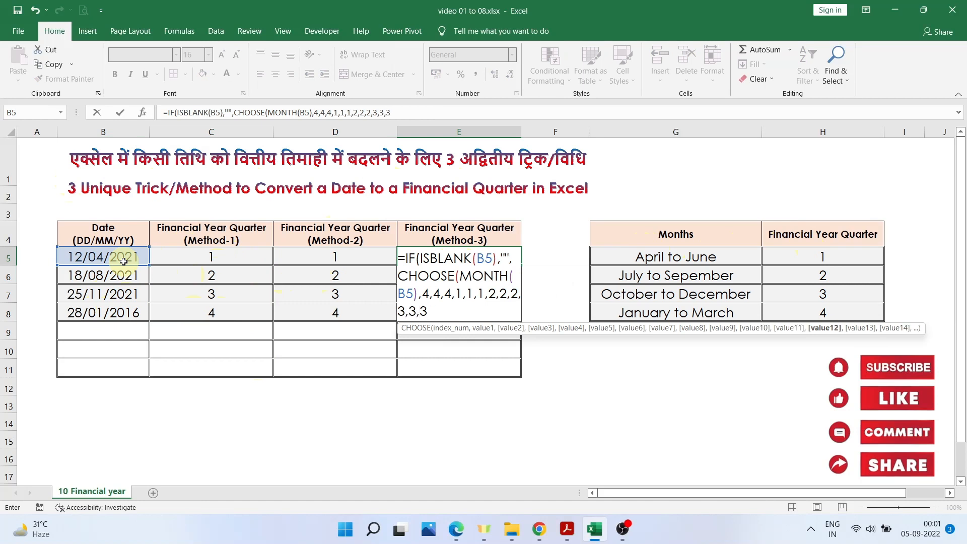
pyautogui.write('))')
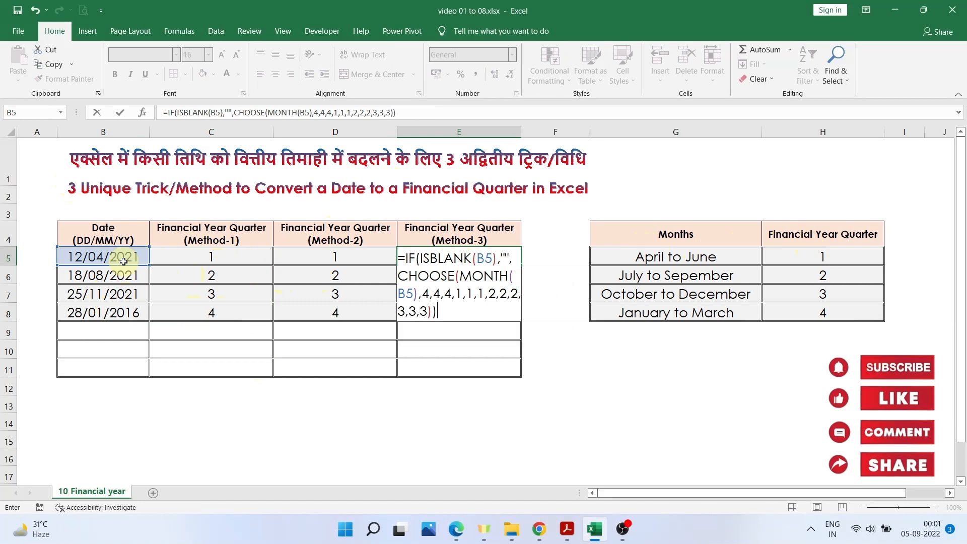
pyautogui.press('Return')
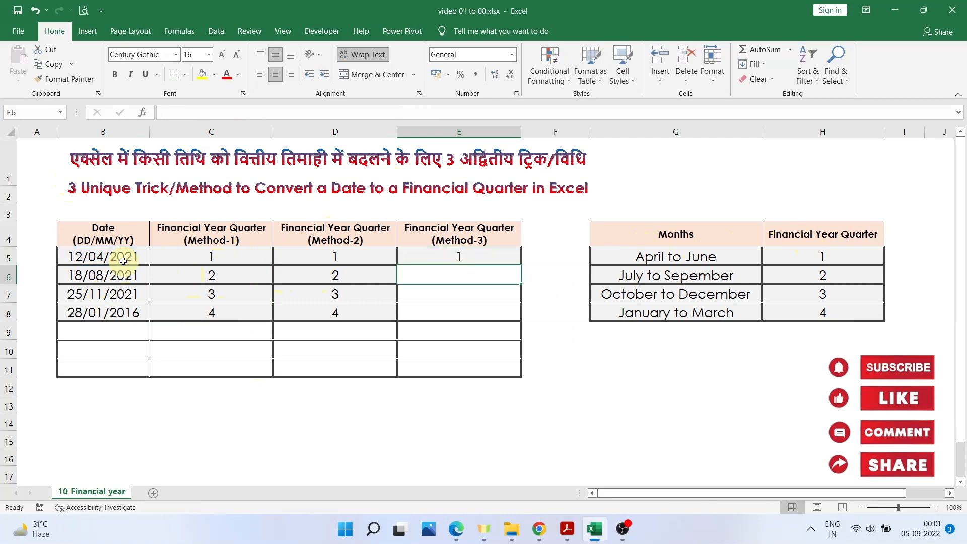
# Fill the Method-3 formula from E5 down to E11.
pyautogui.click(508, 256)
pyautogui.moveTo(520, 265); pyautogui.dragTo(517, 370)
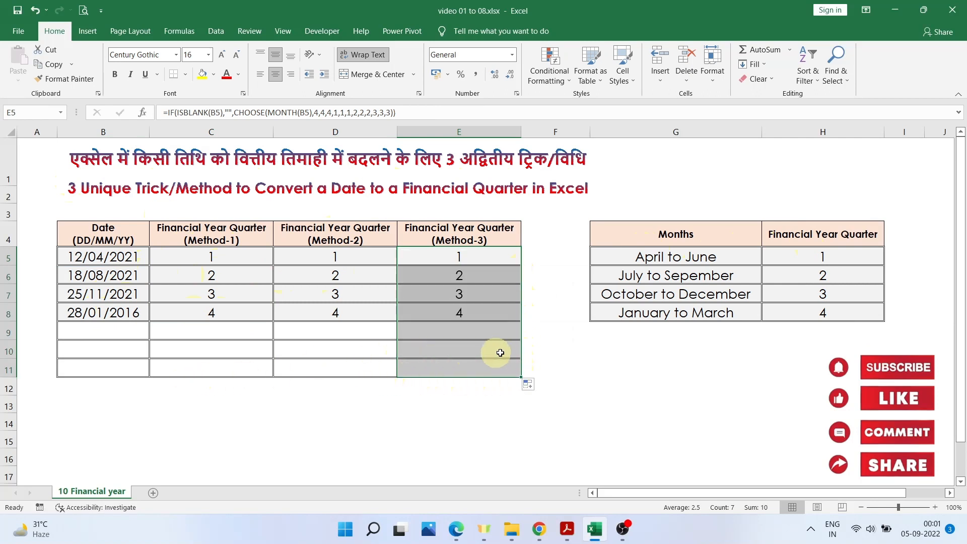
pyautogui.click(471, 293)
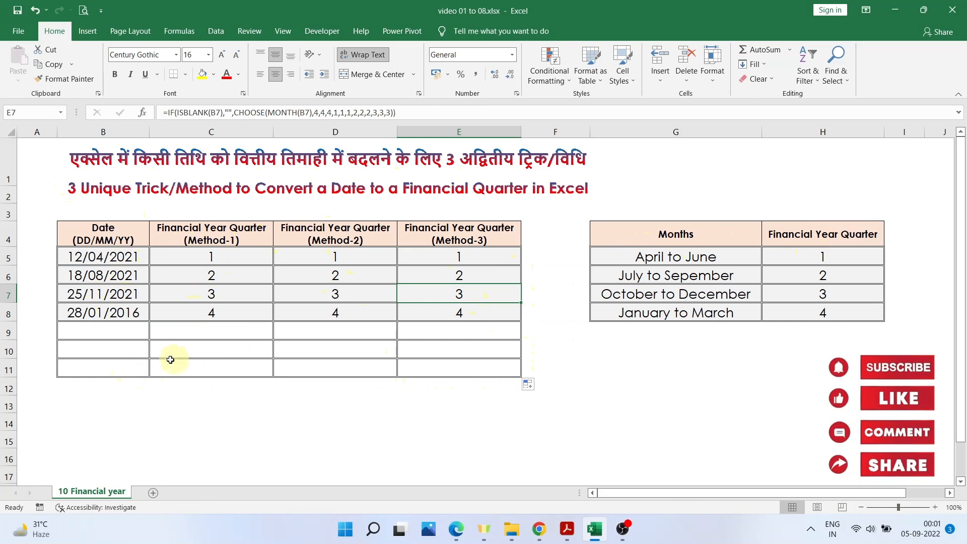
# Enter the test date 20/04/2022 in cell B11.
pyautogui.click(125, 366)
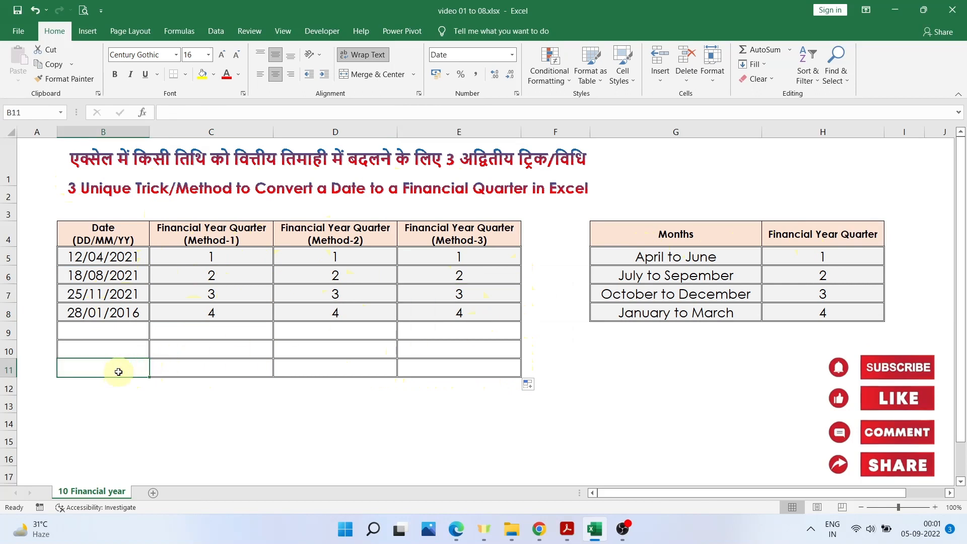
pyautogui.write('20')
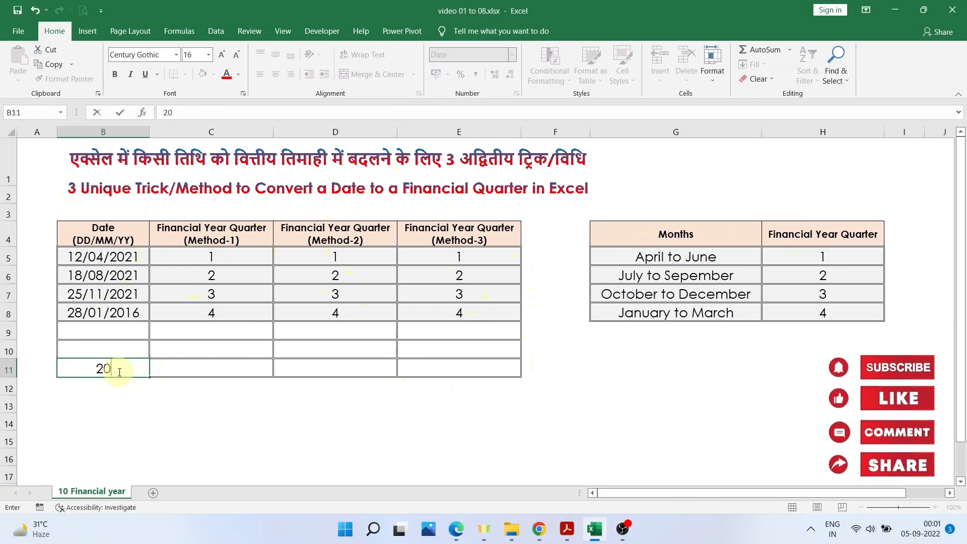
pyautogui.write('/04/200')
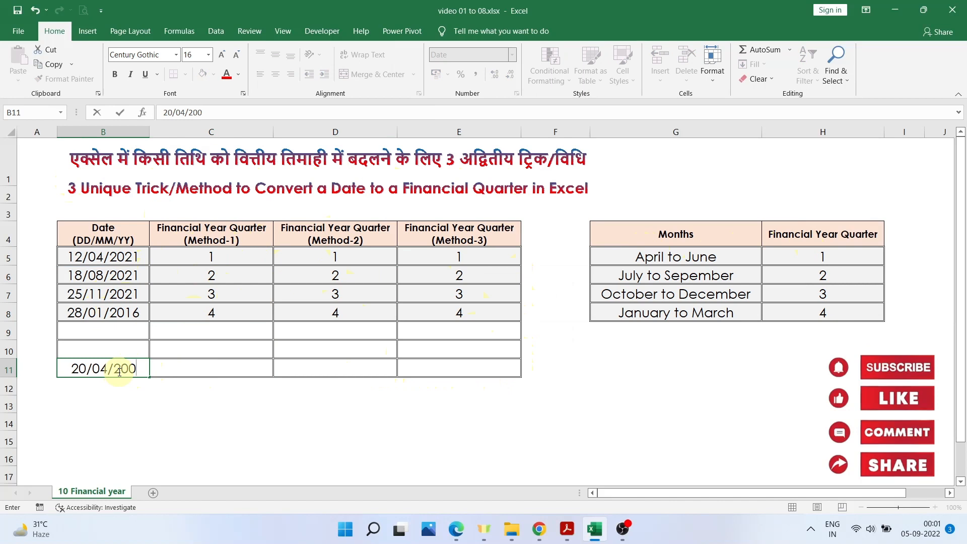
pyautogui.press('BackSpace')
pyautogui.write('22')
pyautogui.press('Return')
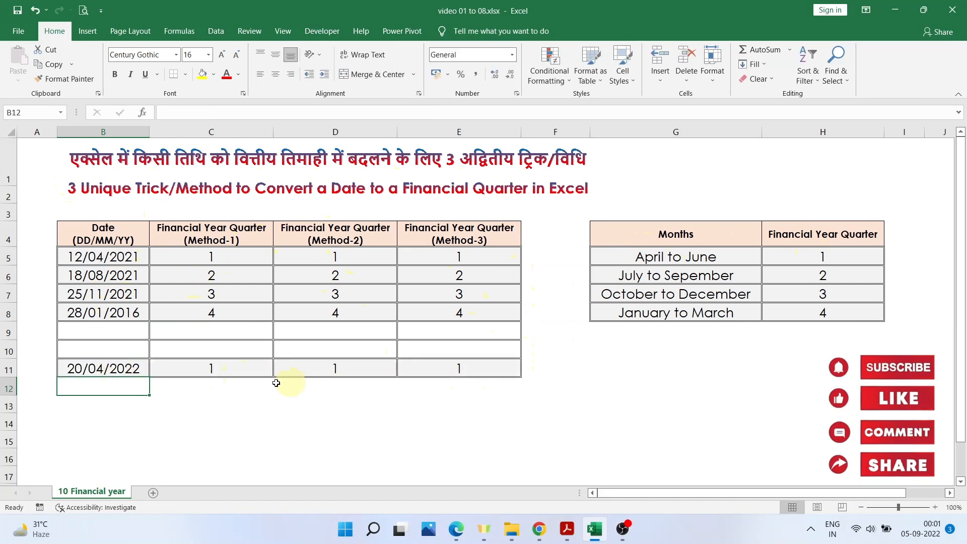
# Replace the date in B11 with 15/09/2022 to test the three quarter formulas.
pyautogui.click(110, 371)
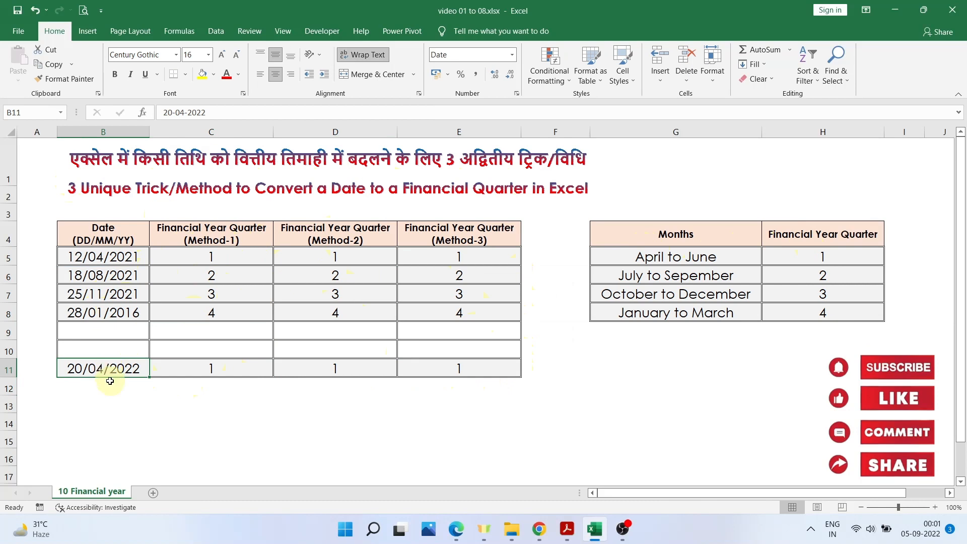
pyautogui.write('15')
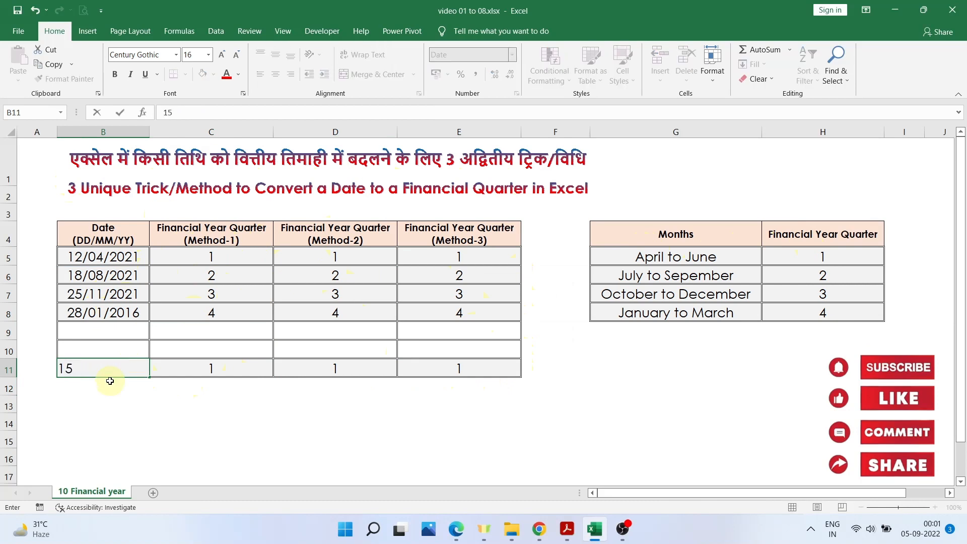
pyautogui.write('/09/2022')
pyautogui.press('Return')
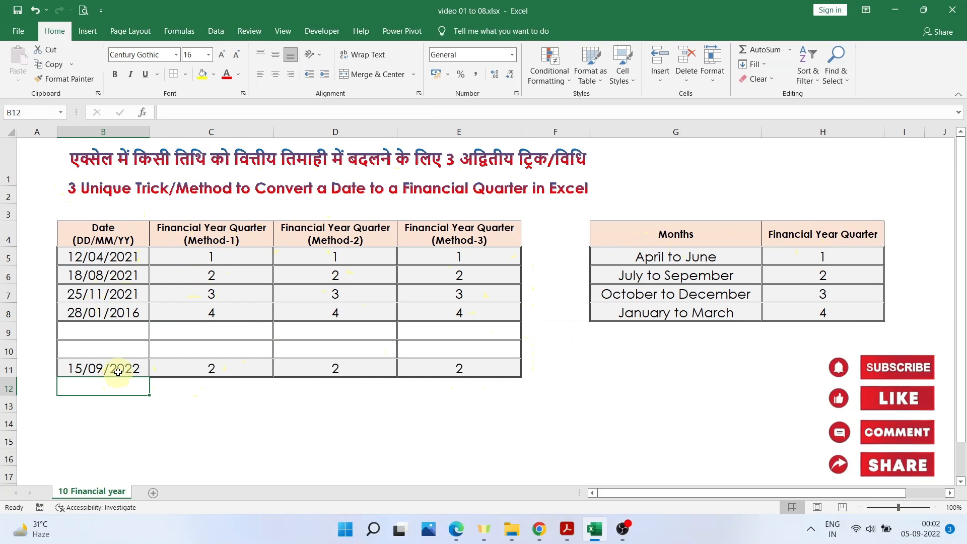
# Change the test date in B11 to 12/12/2022.
pyautogui.click(120, 369)
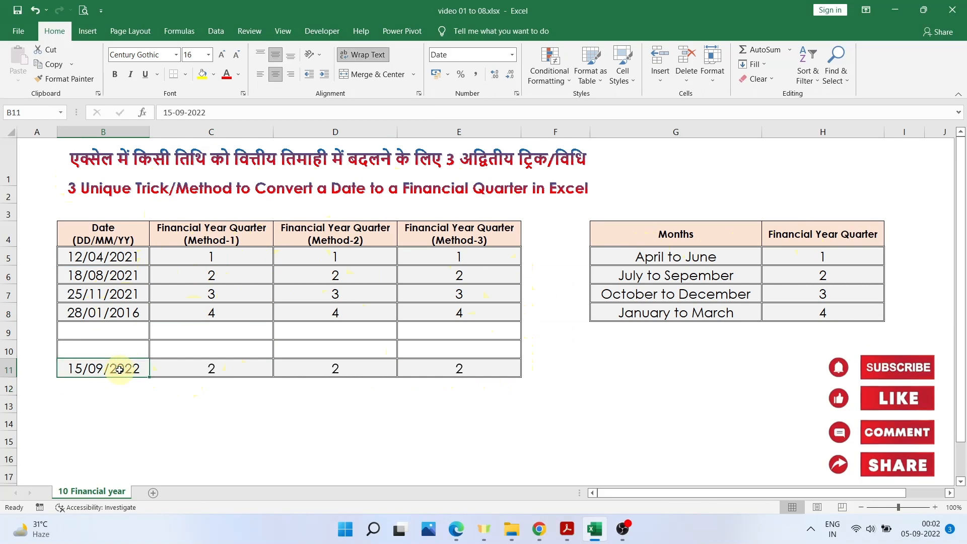
pyautogui.write('12/1')
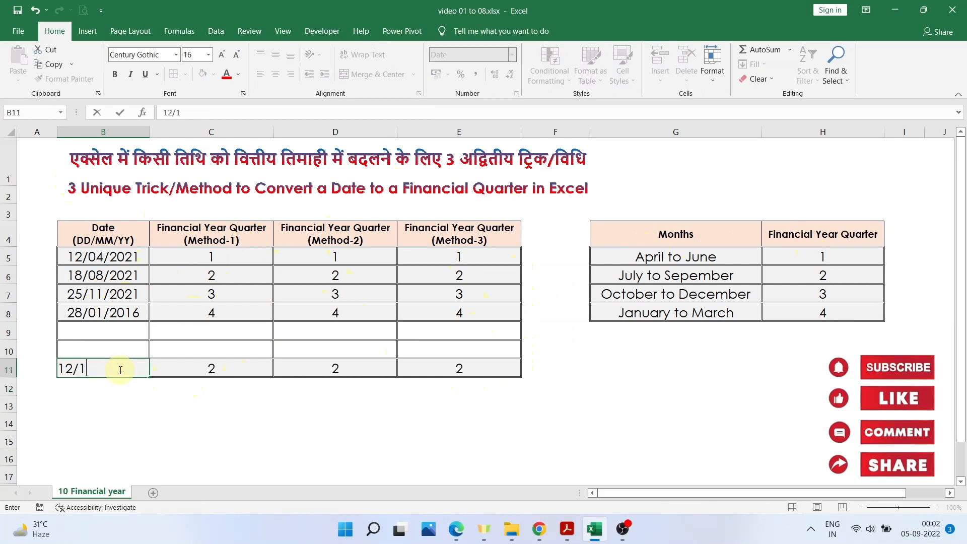
pyautogui.write('2/2022')
pyautogui.press('Return')
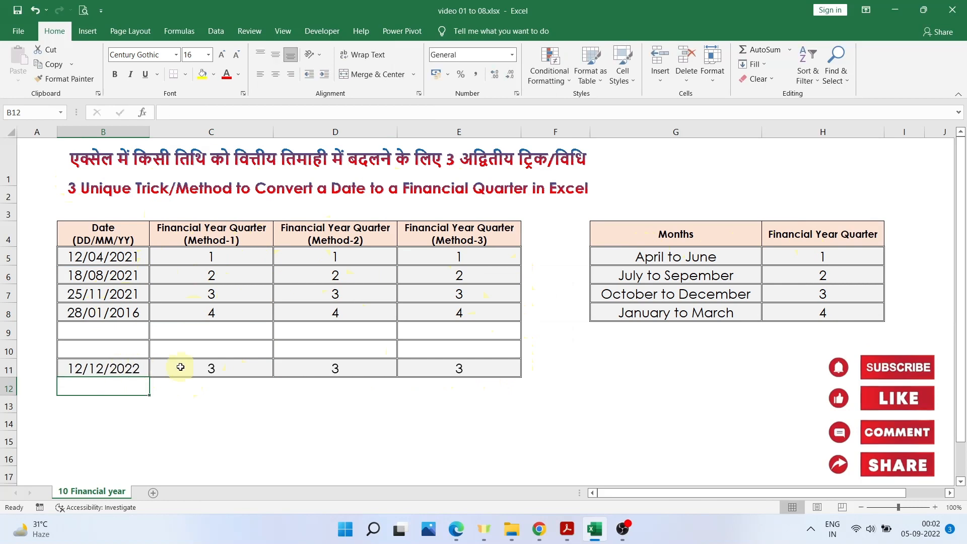
# Set the date in B11 to 18/02/2022 to test a January-to-March date.
pyautogui.click(105, 368)
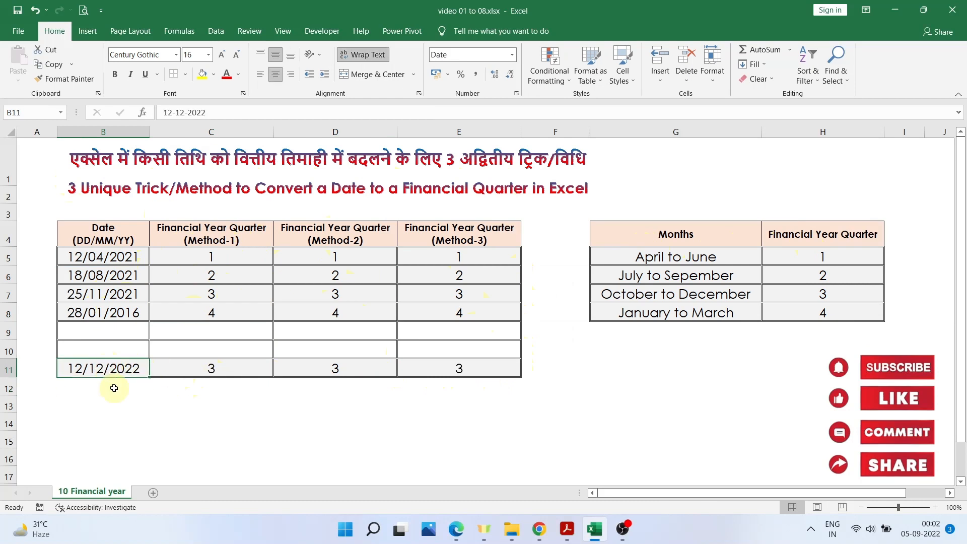
pyautogui.write('18/')
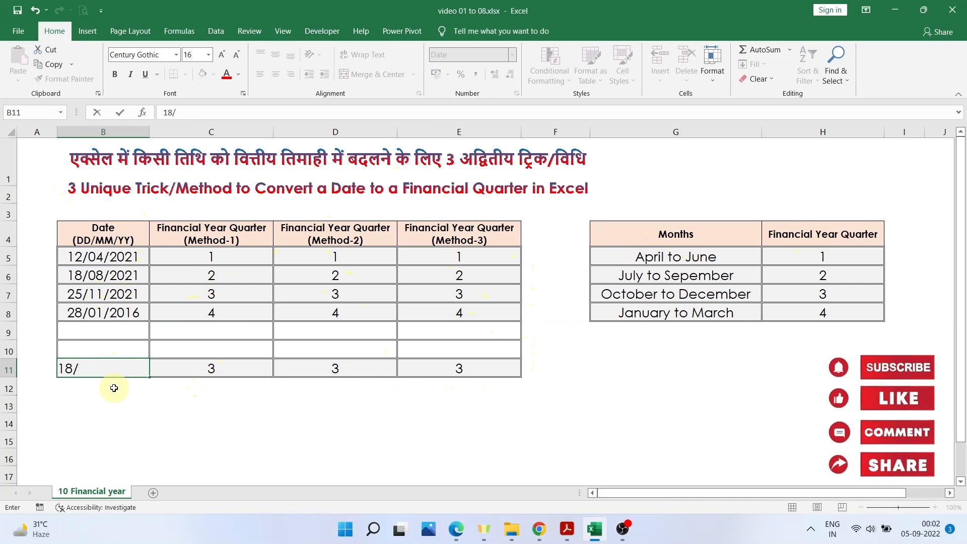
pyautogui.write('02/2022')
pyautogui.press('Return')
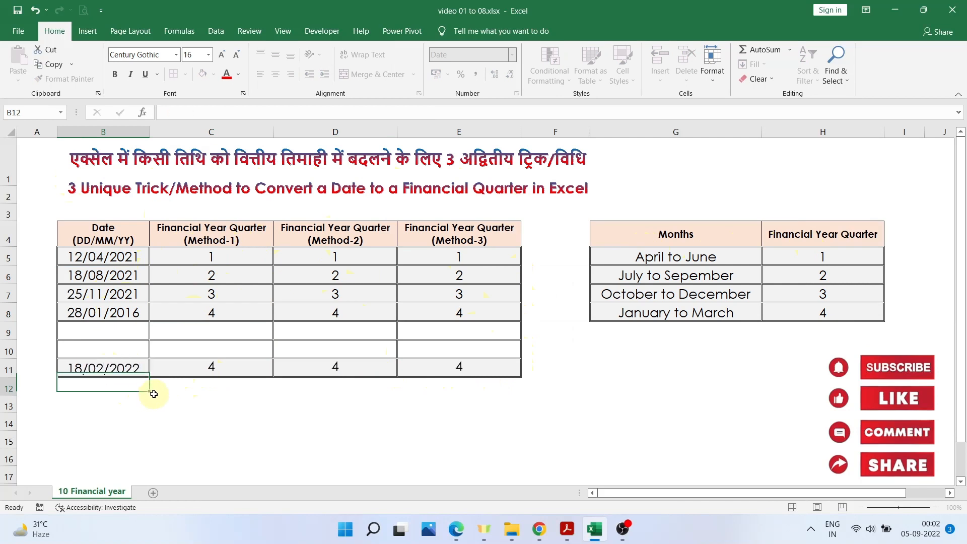